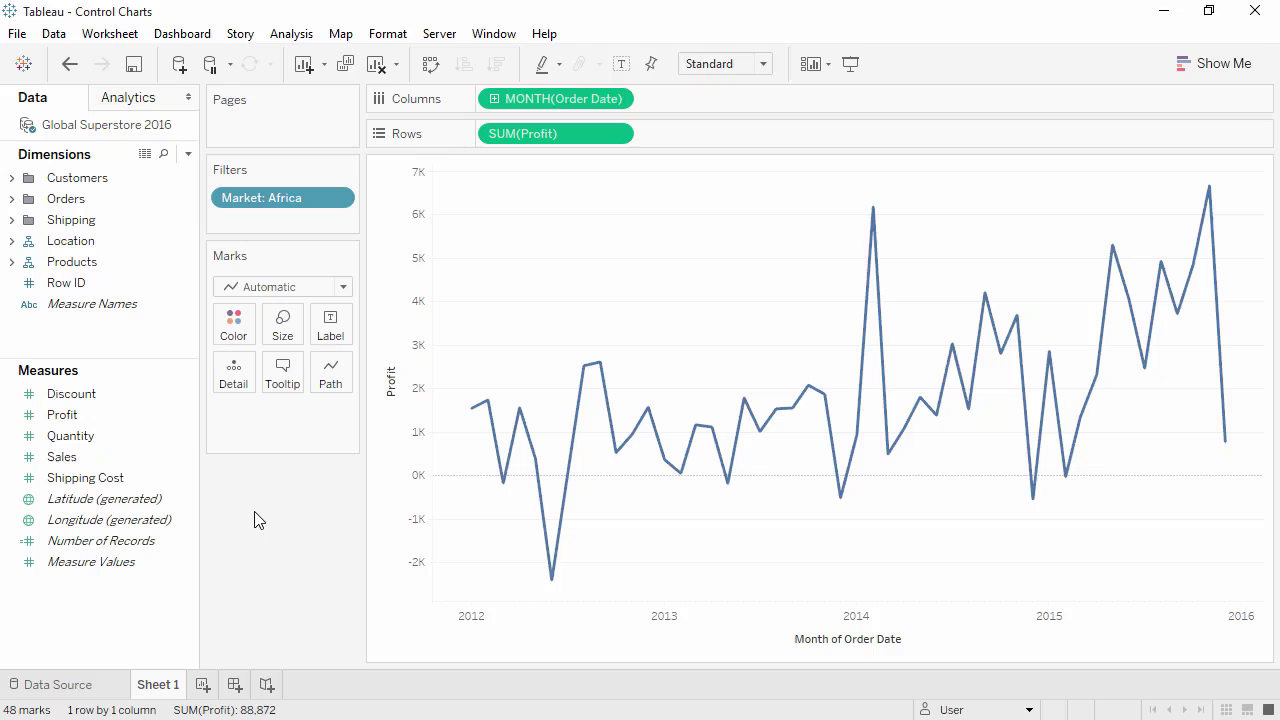
Create a parameter named Standard Deviations with Integer data type and List allowable values.
{"action": "right_click", "coordinate": [111, 606]}
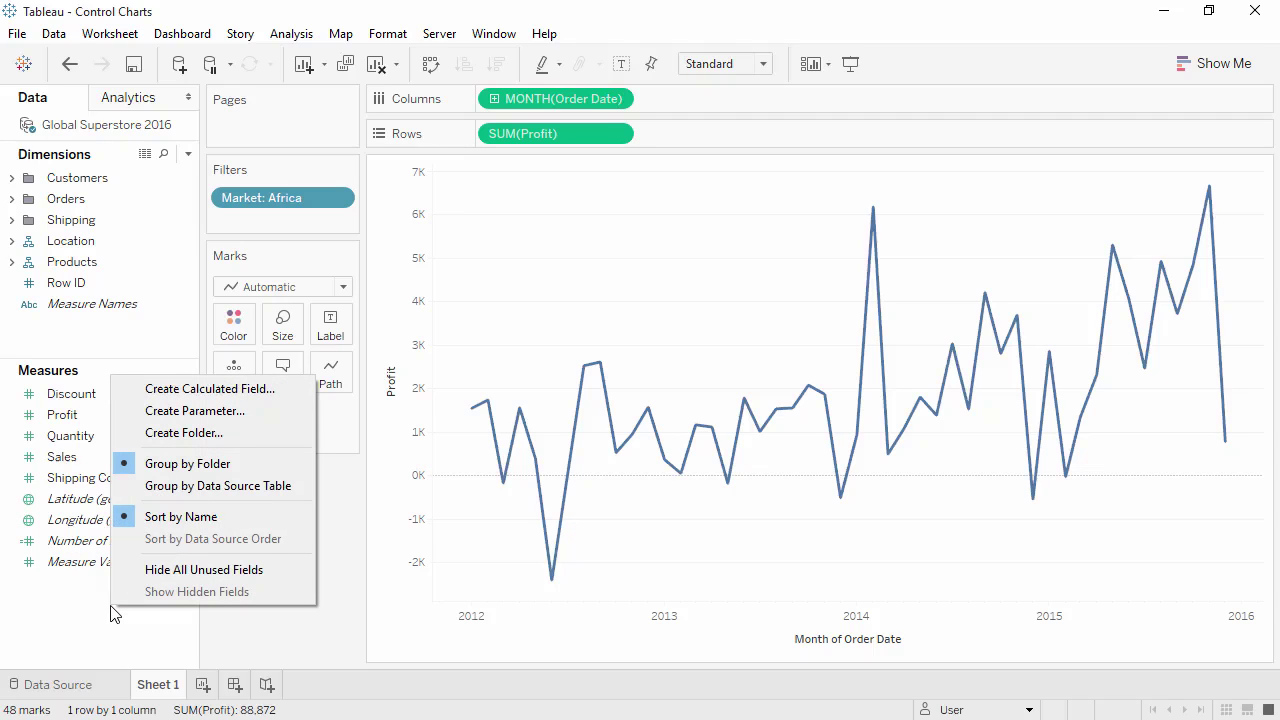
{"action": "left_click", "coordinate": [190, 411]}
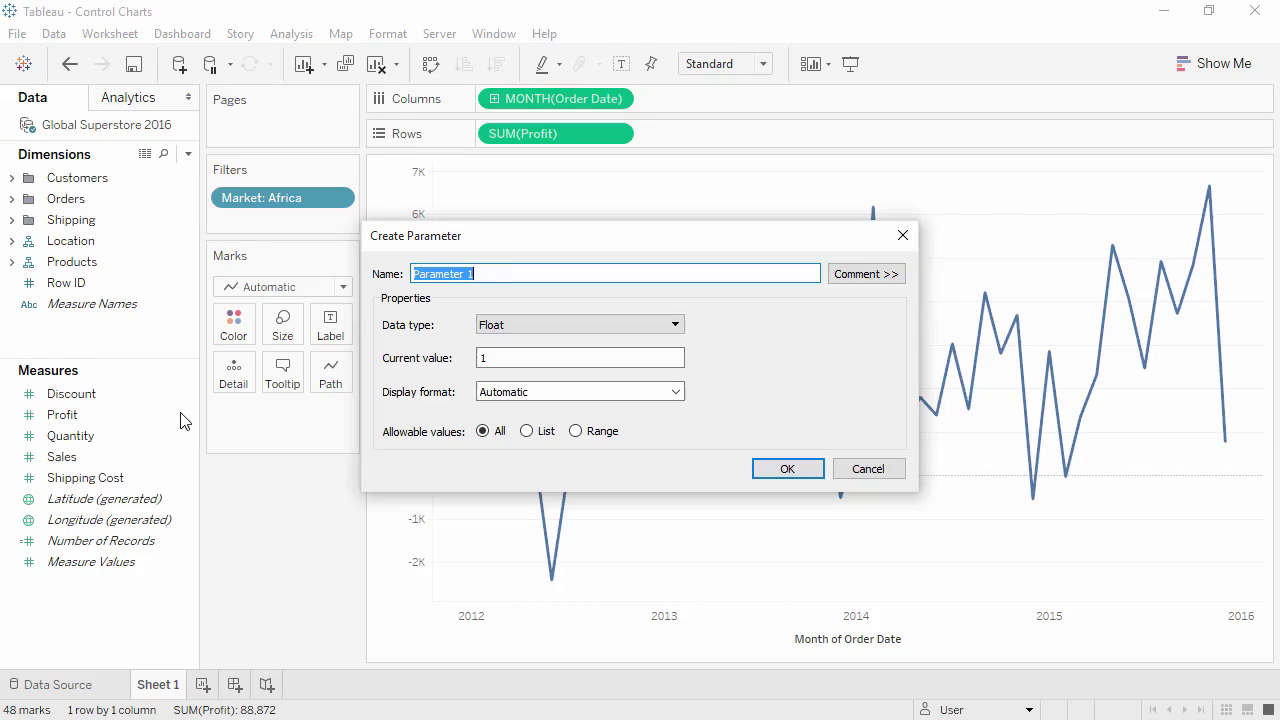
{"action": "type", "text": "Standard Deviations"}
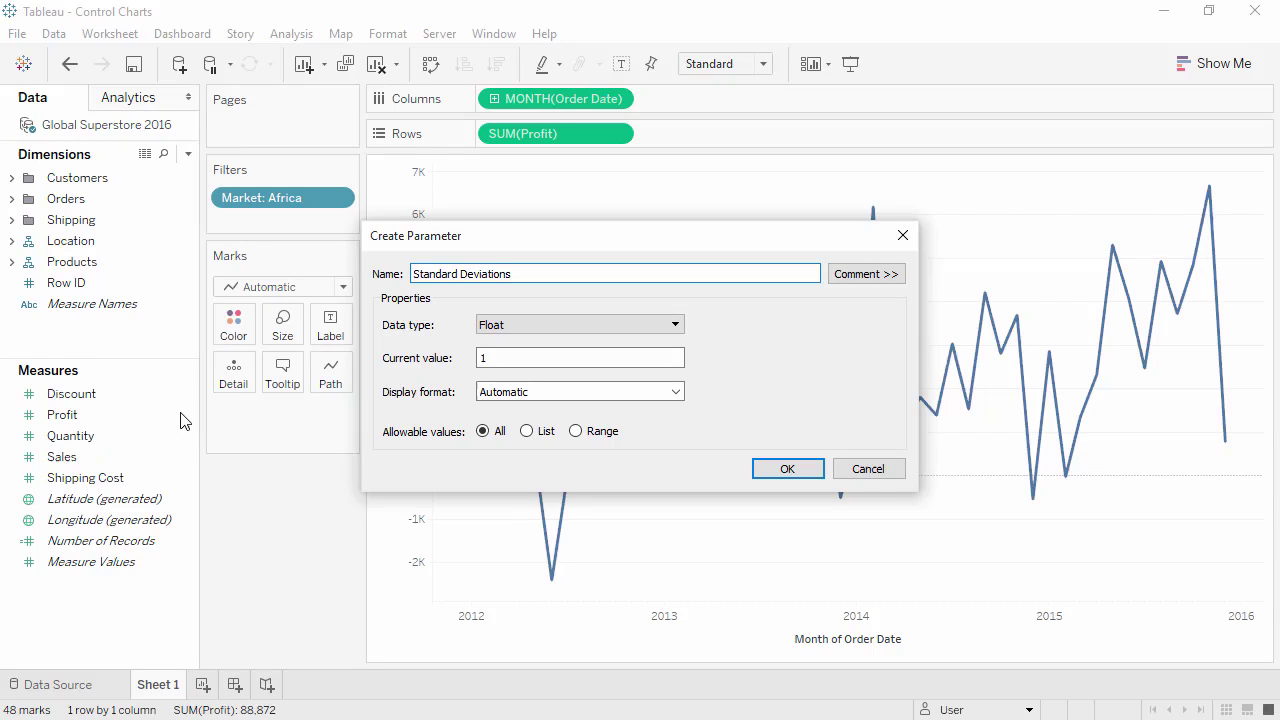
{"action": "left_click", "coordinate": [527, 322]}
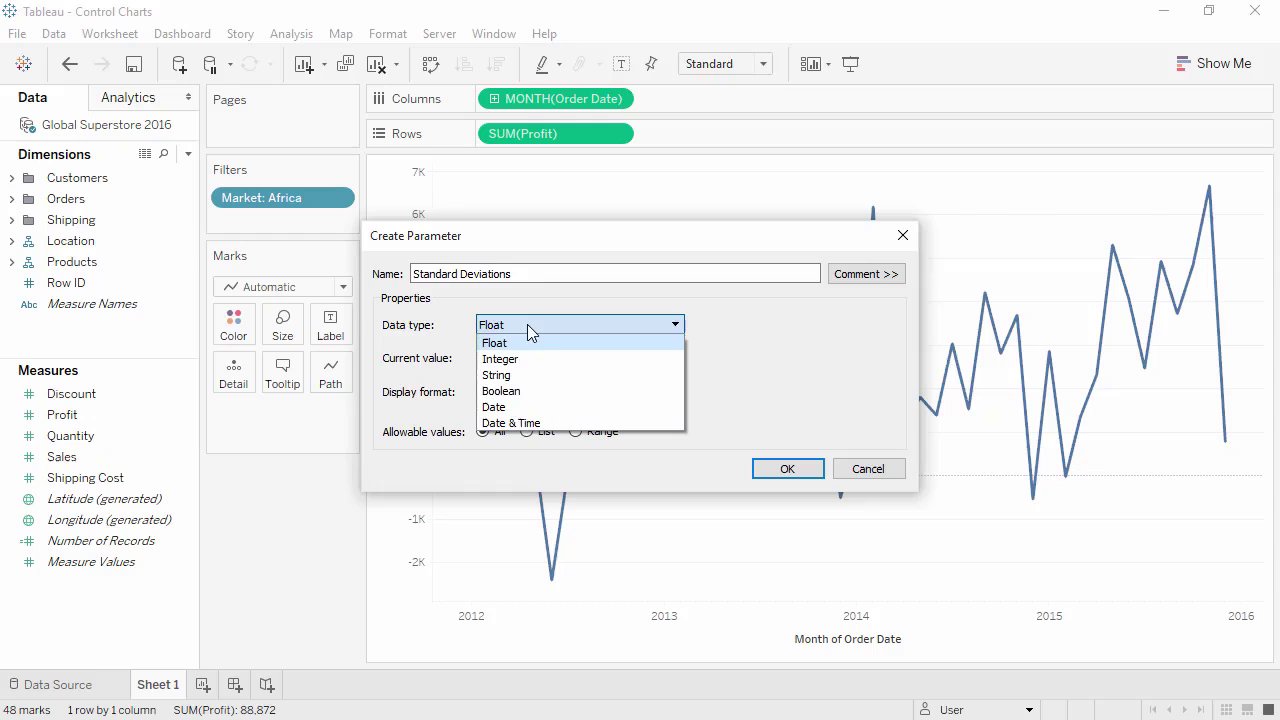
{"action": "left_click", "coordinate": [524, 358]}
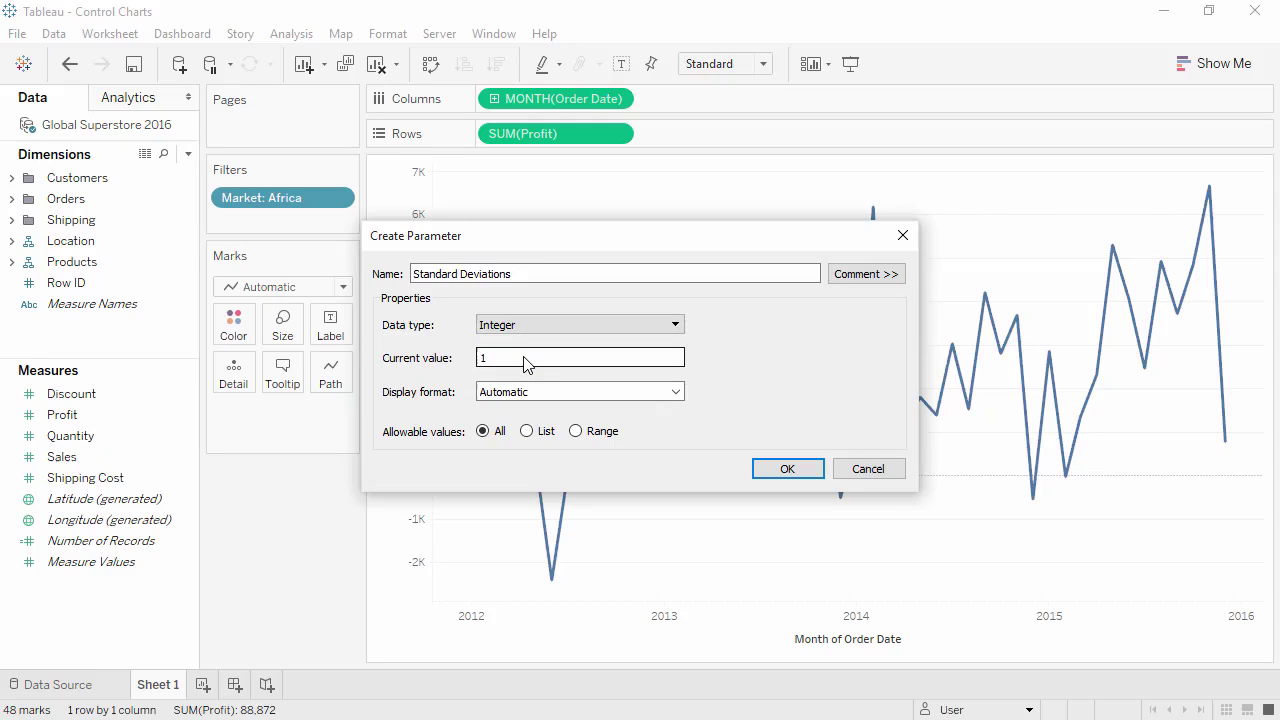
{"action": "left_click", "coordinate": [527, 431]}
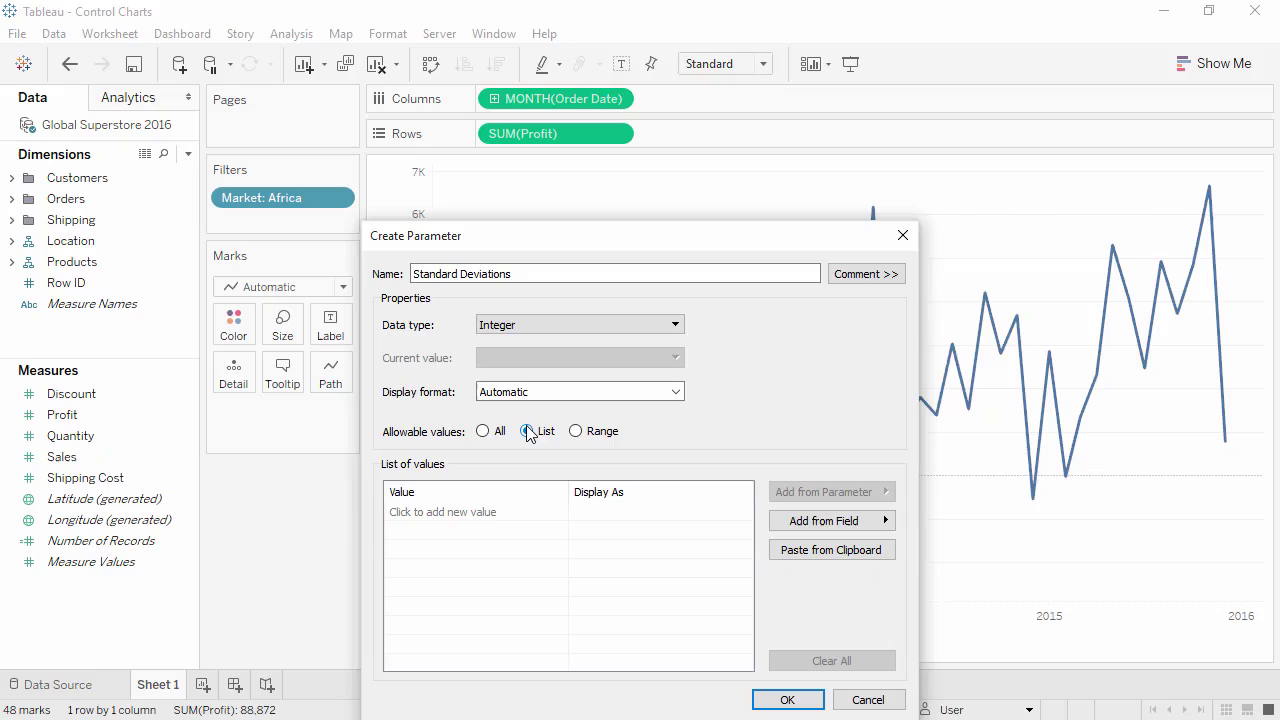
Enter the allowed values 1, 2 and 3 and save the parameter.
{"action": "left_click", "coordinate": [520, 514]}
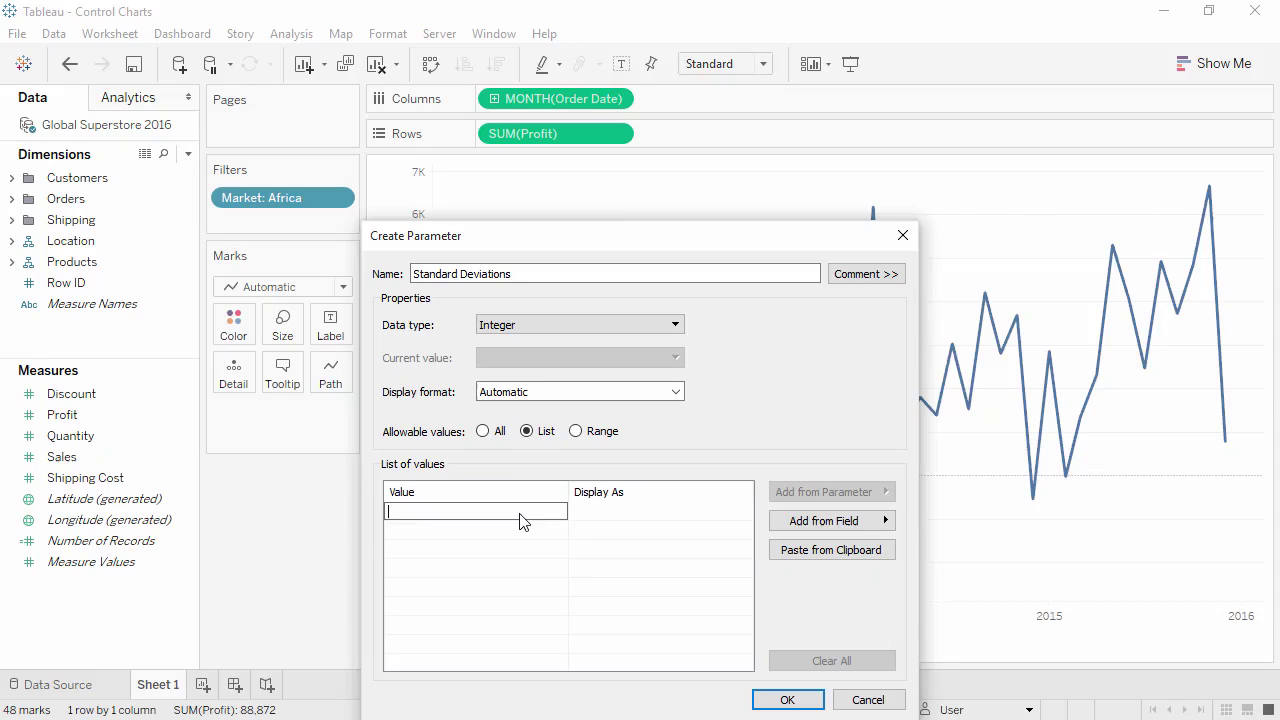
{"action": "type", "text": "1"}
{"action": "key", "text": "Return"}
{"action": "type", "text": "2"}
{"action": "key", "text": "Return"}
{"action": "type", "text": "3"}
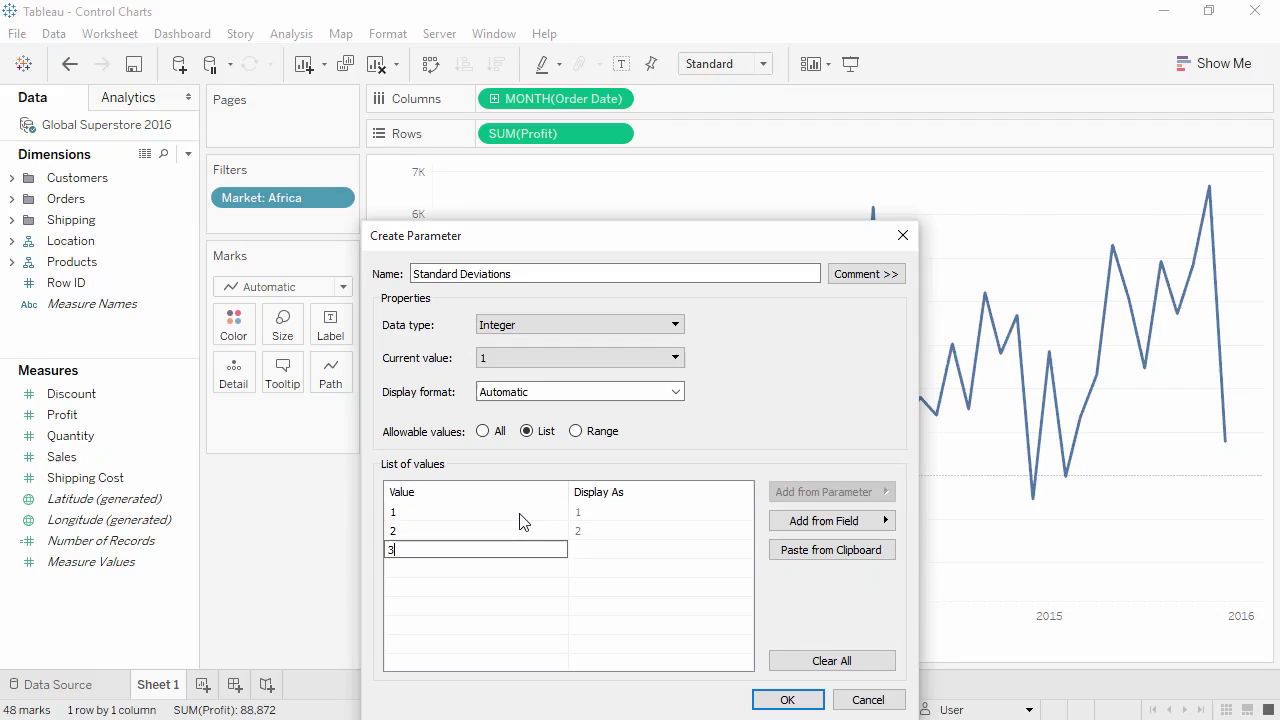
{"action": "key", "text": "Return"}
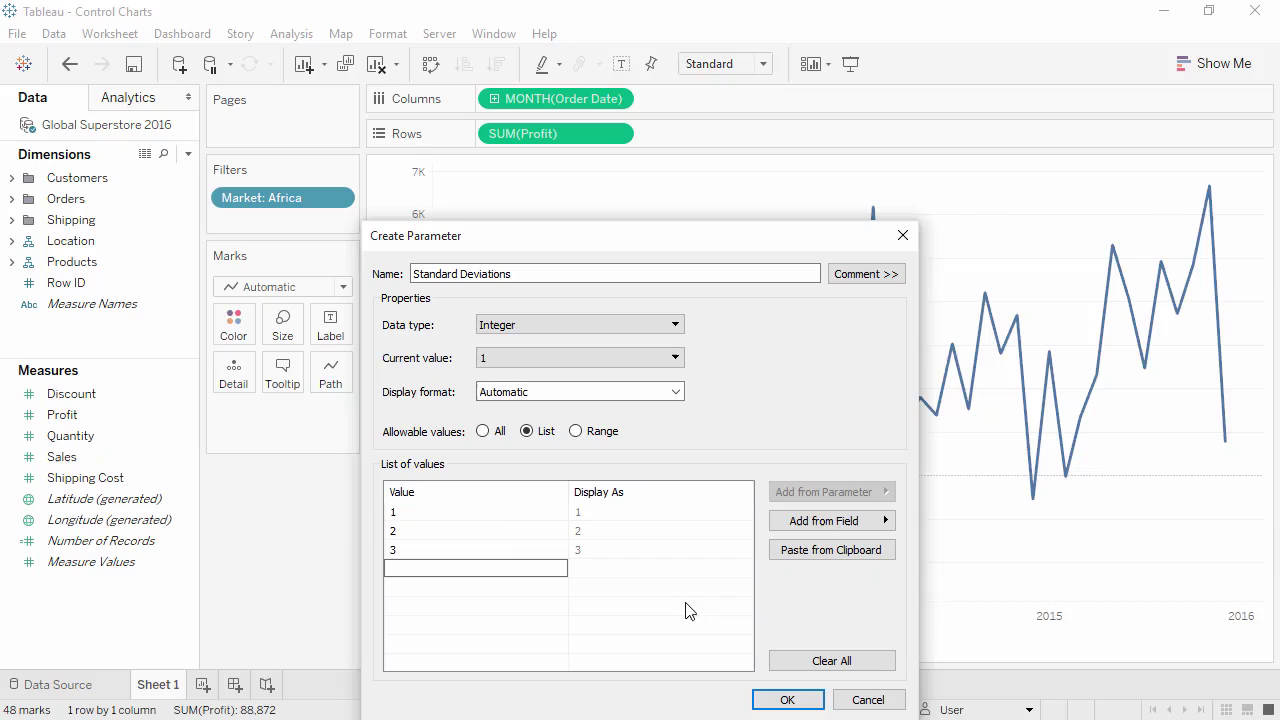
{"action": "left_click", "coordinate": [780, 699]}
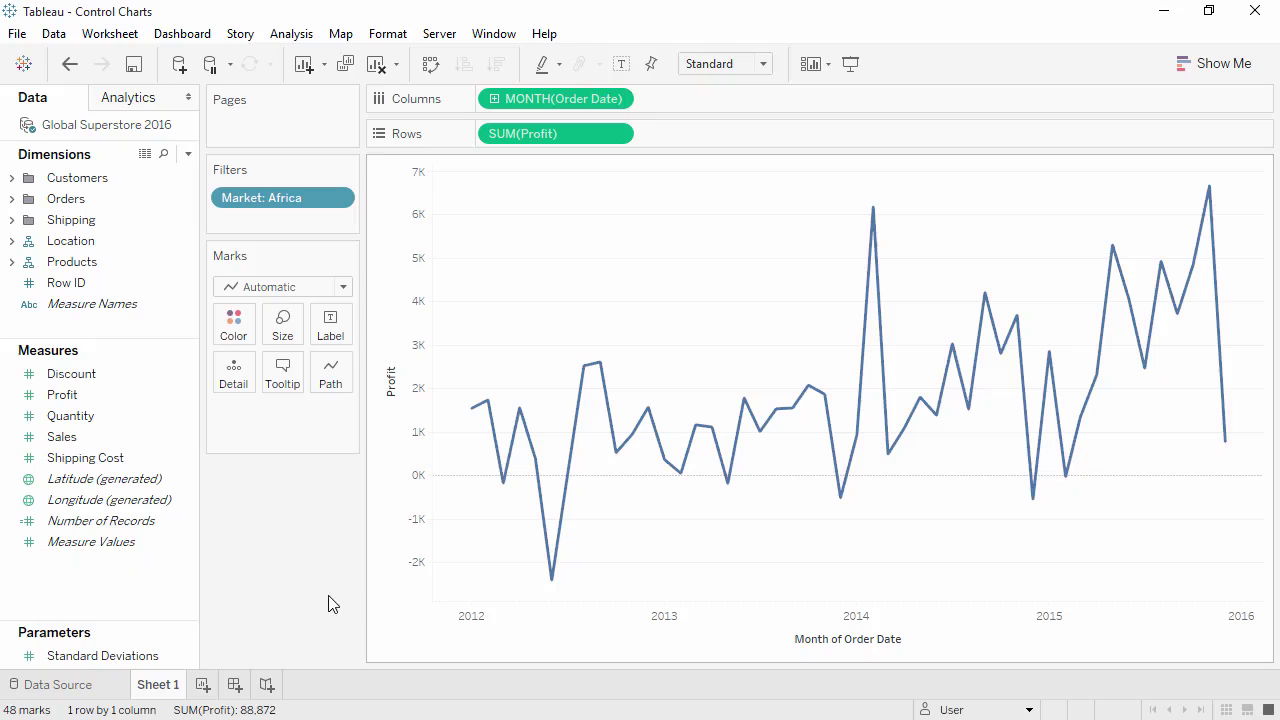
Create calculated field Lower Bound: WINDOW_AVG(SUM([Profit])) - WINDOW_STDEV(SUM([Profit])) * [Standard Deviations].
{"action": "right_click", "coordinate": [166, 593]}
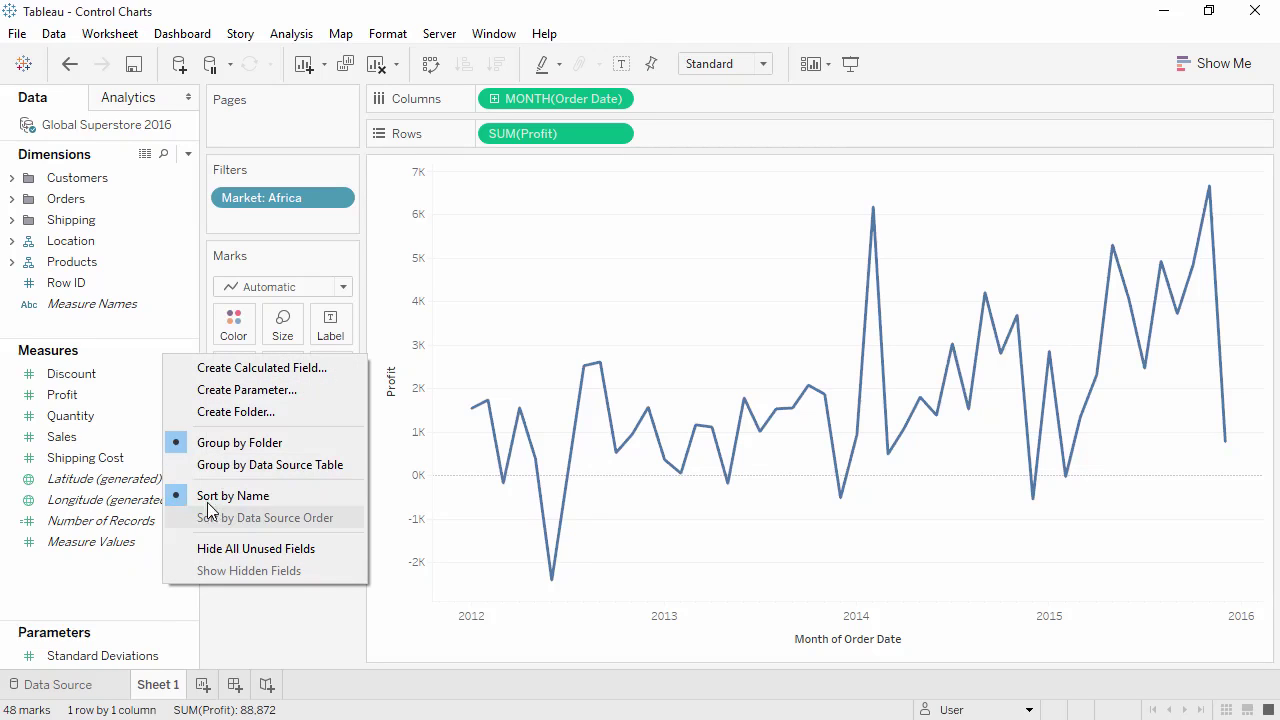
{"action": "left_click", "coordinate": [257, 368]}
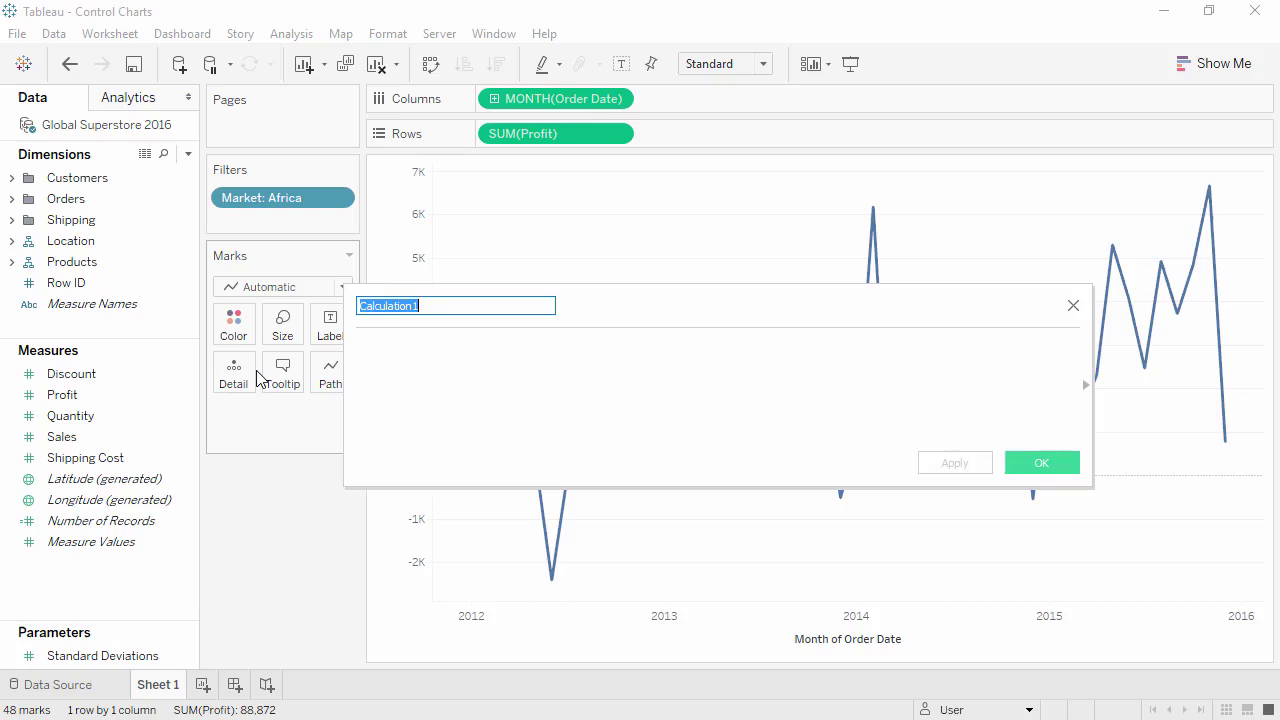
{"action": "type", "text": "Lower Bound"}
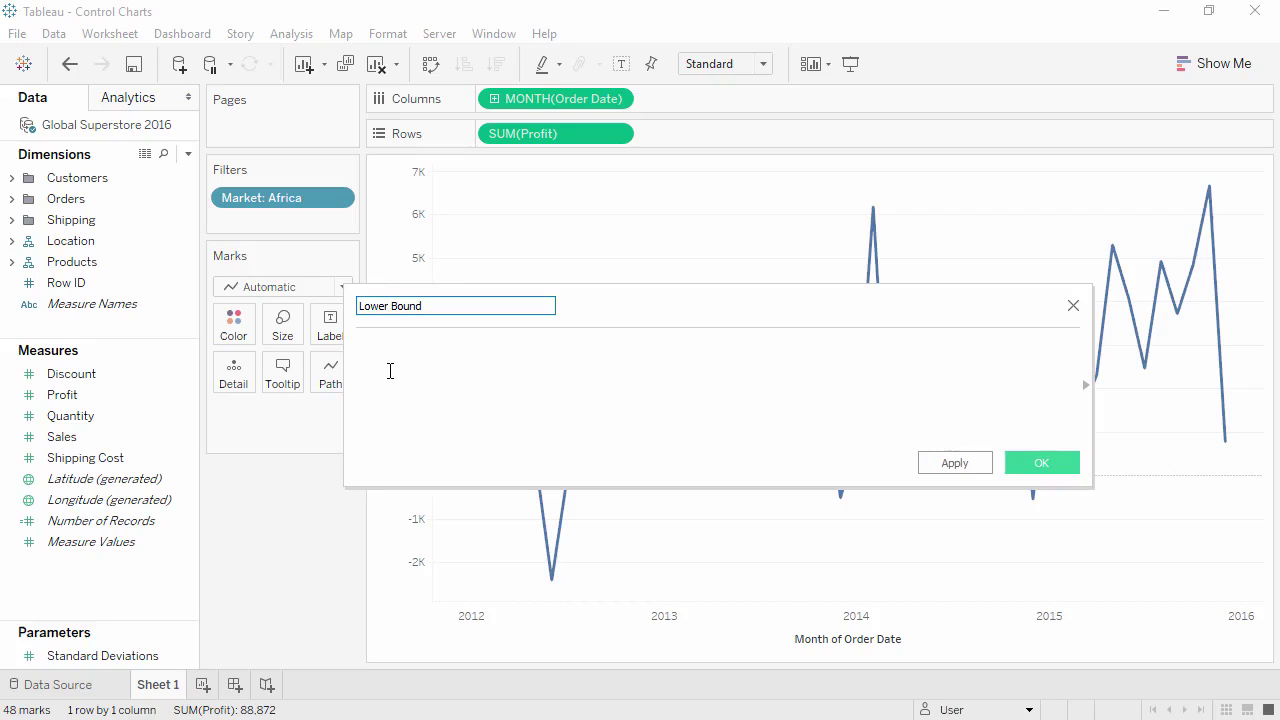
{"action": "left_click", "coordinate": [390, 370]}
{"action": "type", "text": "WINDOW_AVG(SUM([Profit])) - ( WINDOW_STDEV( SUM([Profit])) * [Standard Deviations] )"}
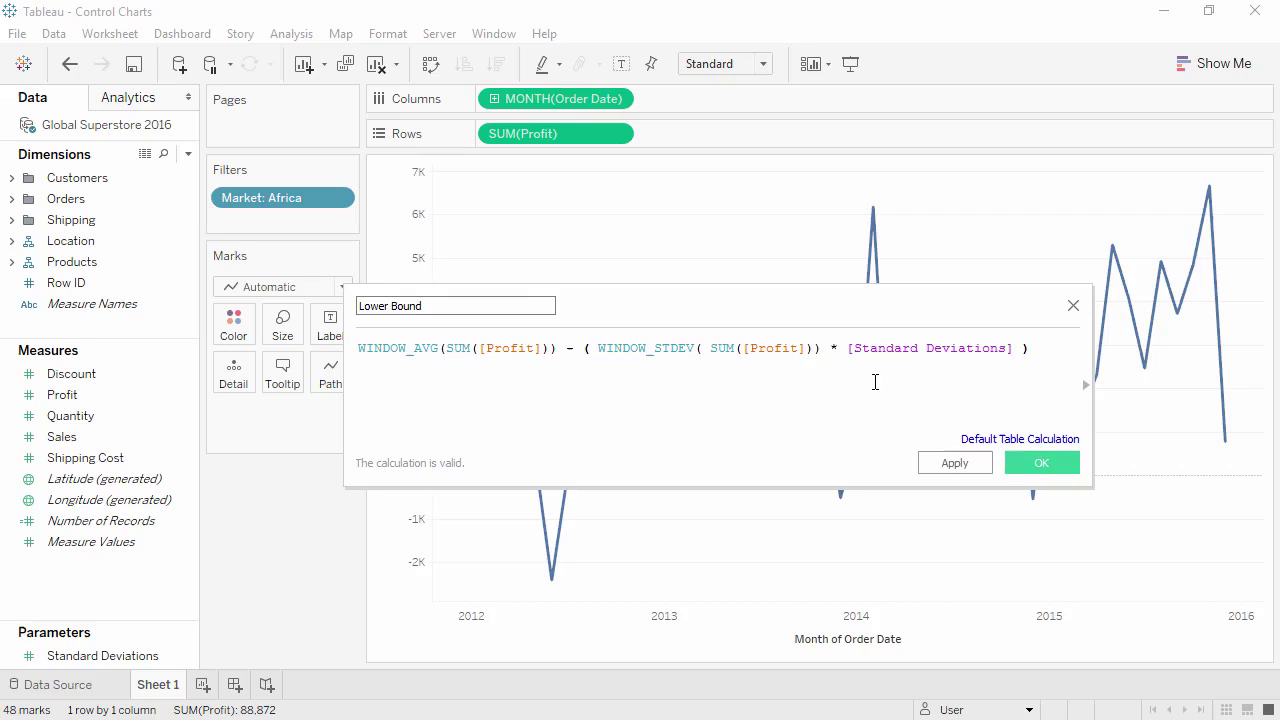
{"action": "left_click", "coordinate": [1031, 463]}
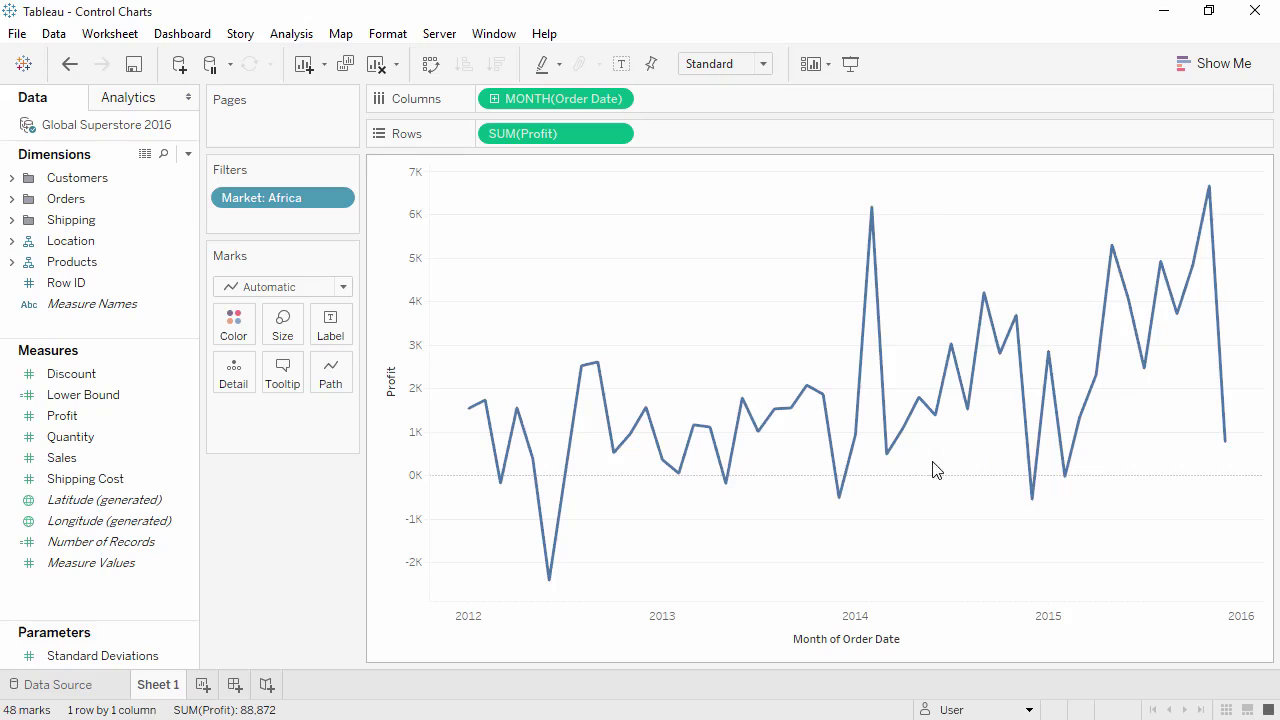
Create calculated field Upper Bound: WINDOW_AVG(SUM([Profit])) + WINDOW_STDEV(SUM([Profit])) * [Standard Deviations].
{"action": "right_click", "coordinate": [133, 598]}
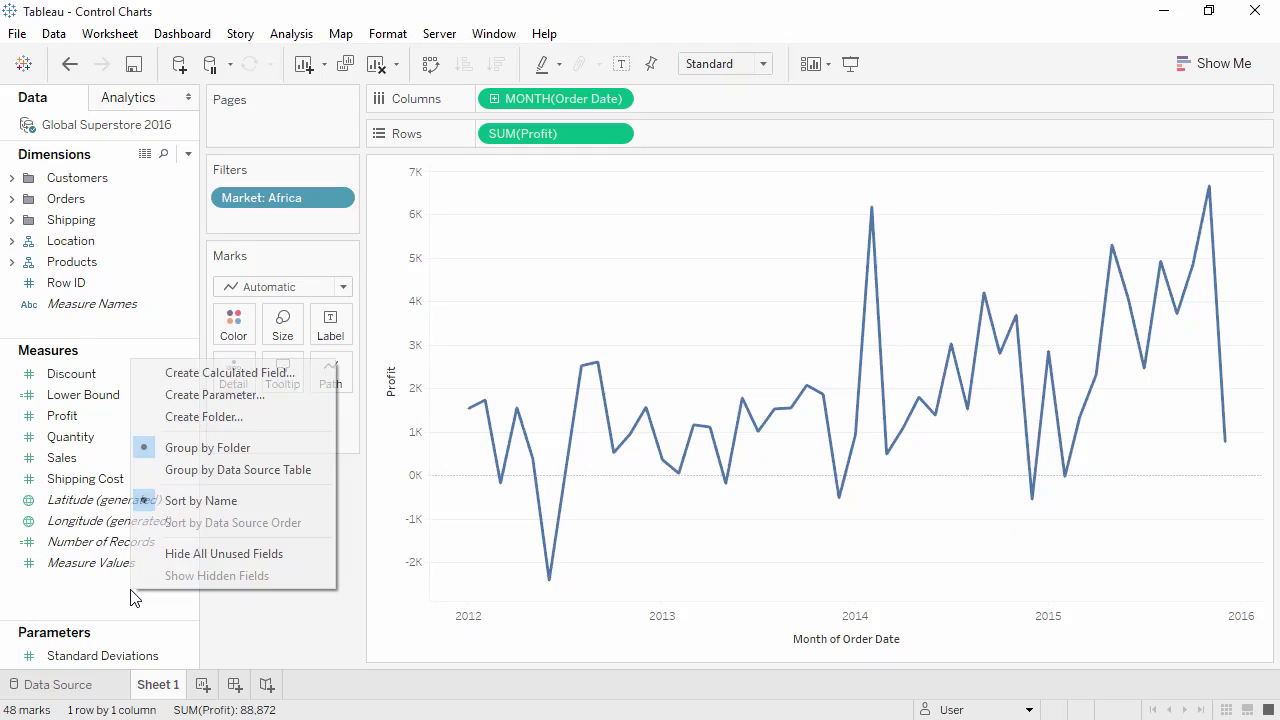
{"action": "left_click", "coordinate": [261, 374]}
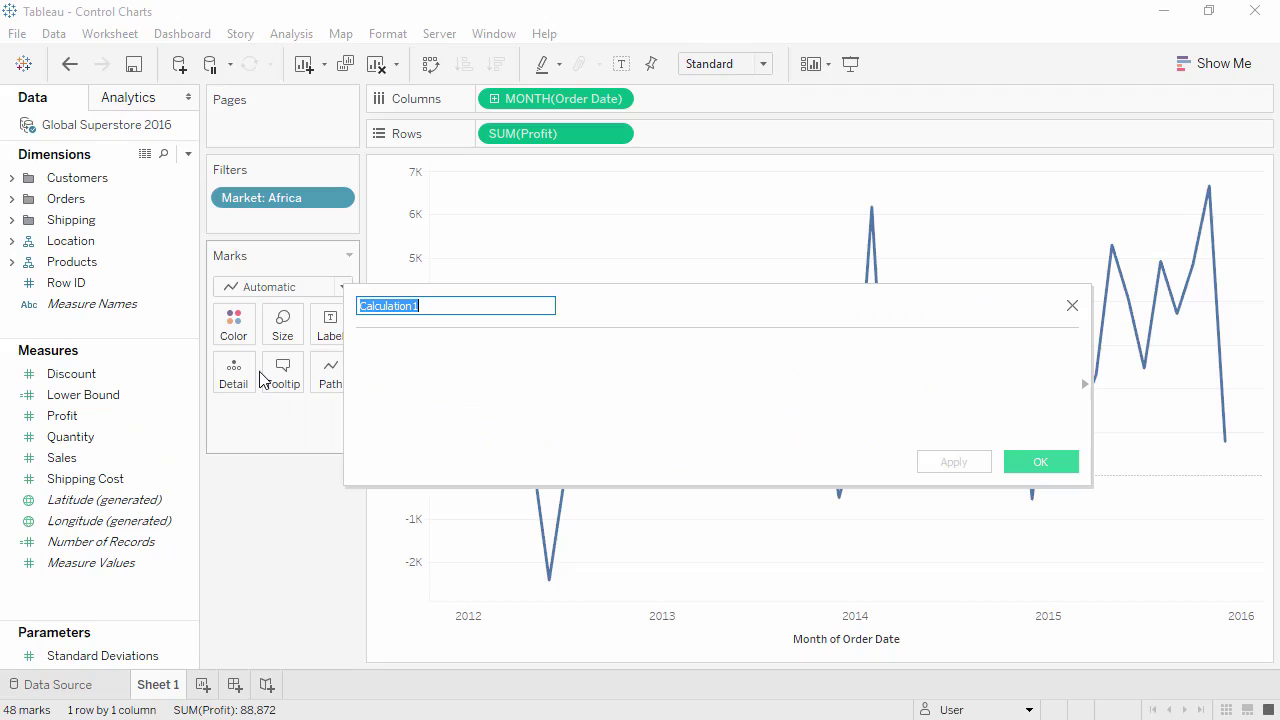
{"action": "type", "text": "Upper Bound"}
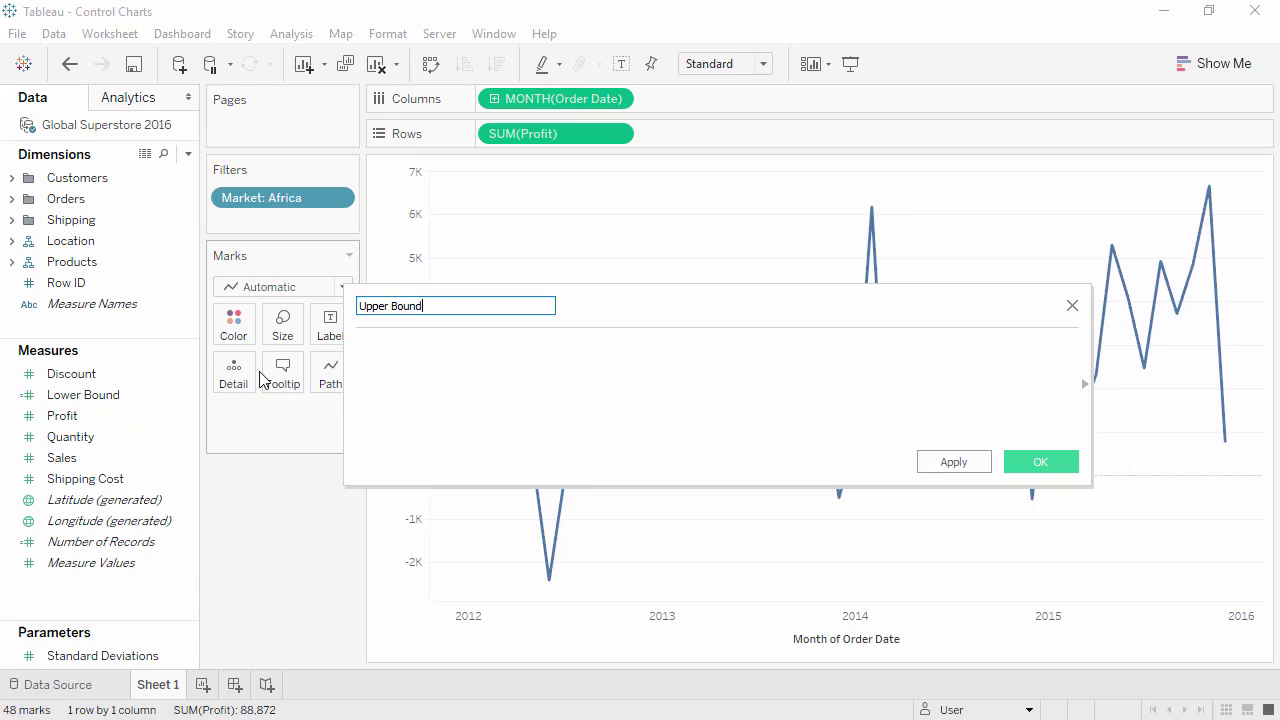
{"action": "left_click", "coordinate": [425, 377]}
{"action": "type", "text": "WINDOW_AVG(SUM([Profit])) + ( WINDOW_STDEV( SUM([Profit])) * [Standard Deviations] )"}
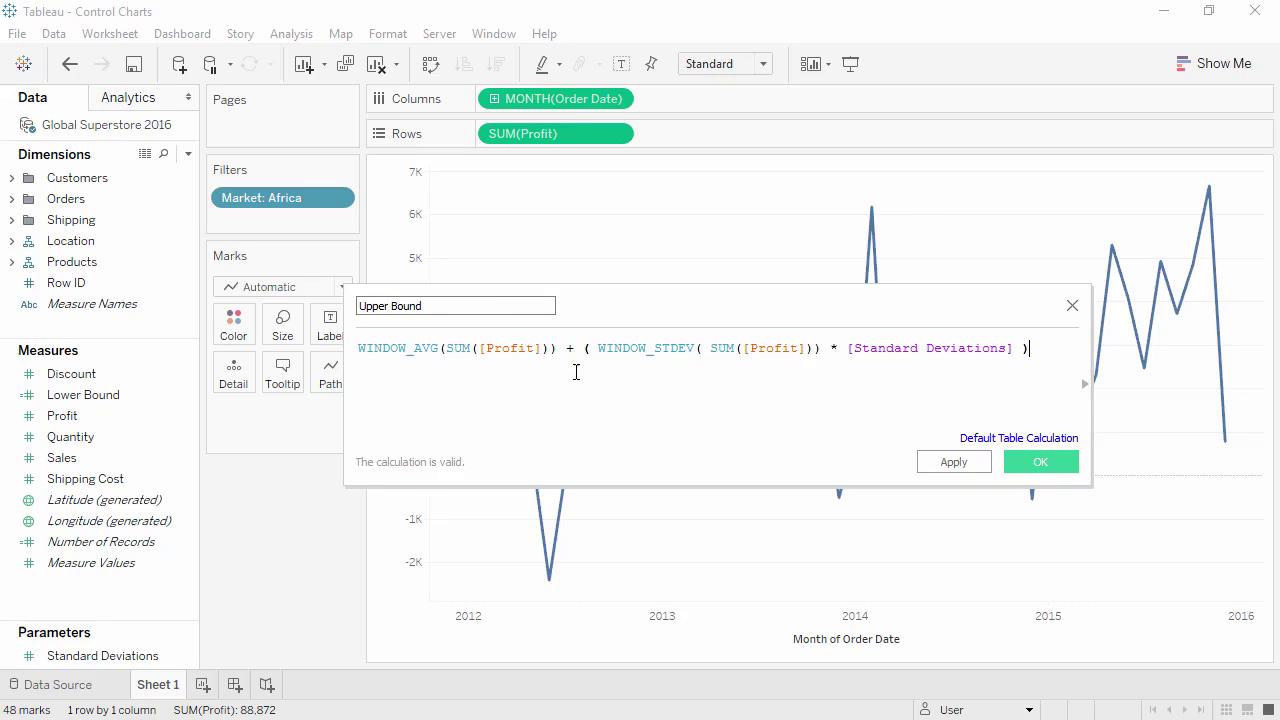
{"action": "left_click", "coordinate": [1031, 463]}
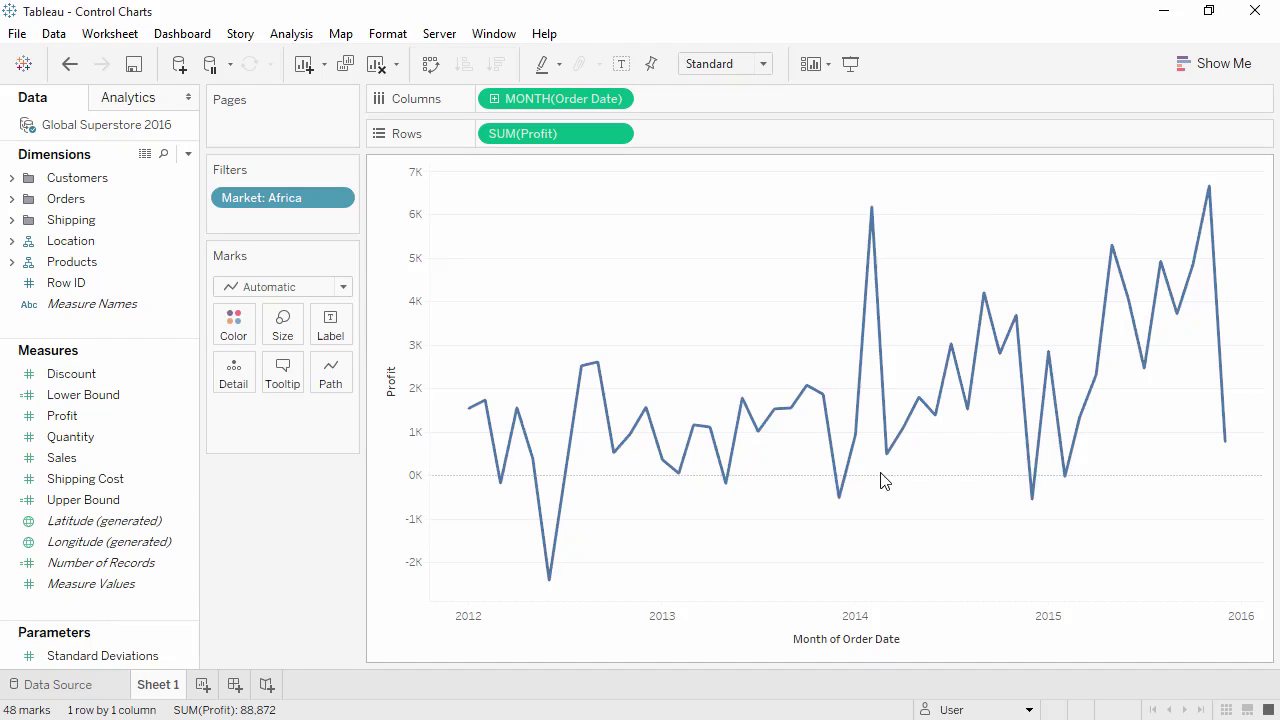
Create calculated field Outliers: SUM([Profit]) < [Lower Bound] OR SUM([Profit]) > [Upper Bound].
{"action": "right_click", "coordinate": [154, 607]}
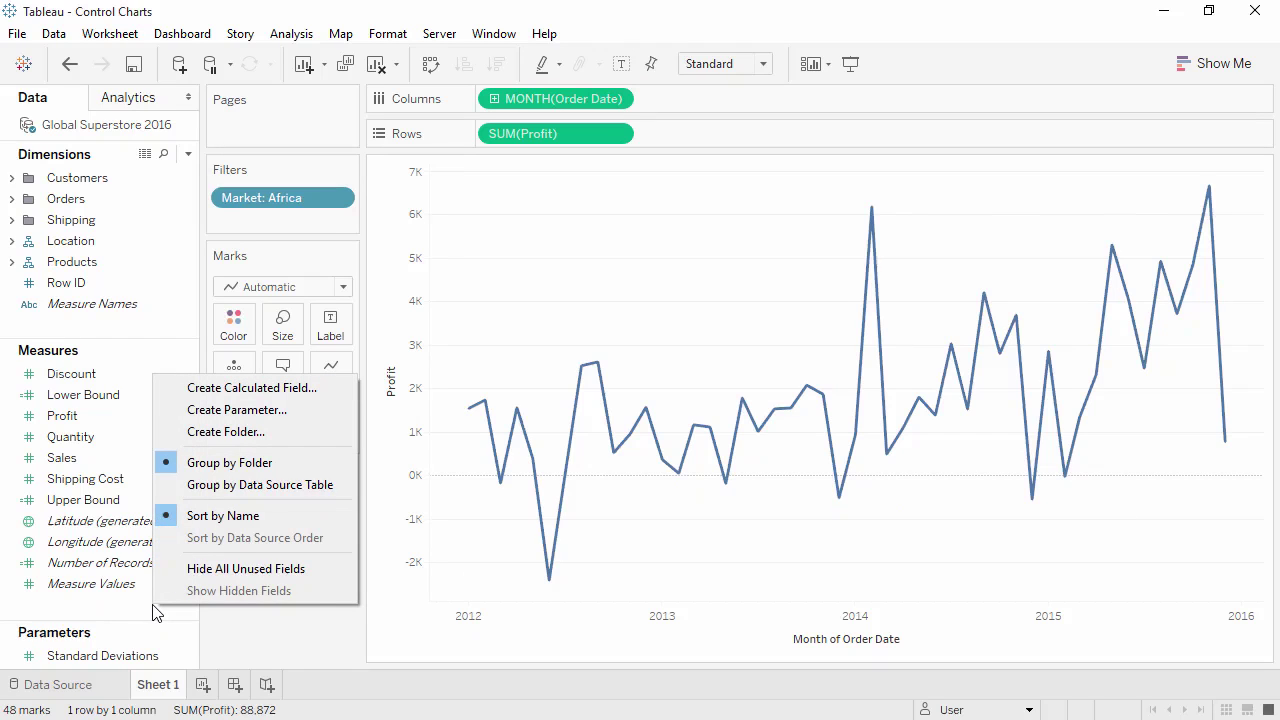
{"action": "left_click", "coordinate": [206, 394]}
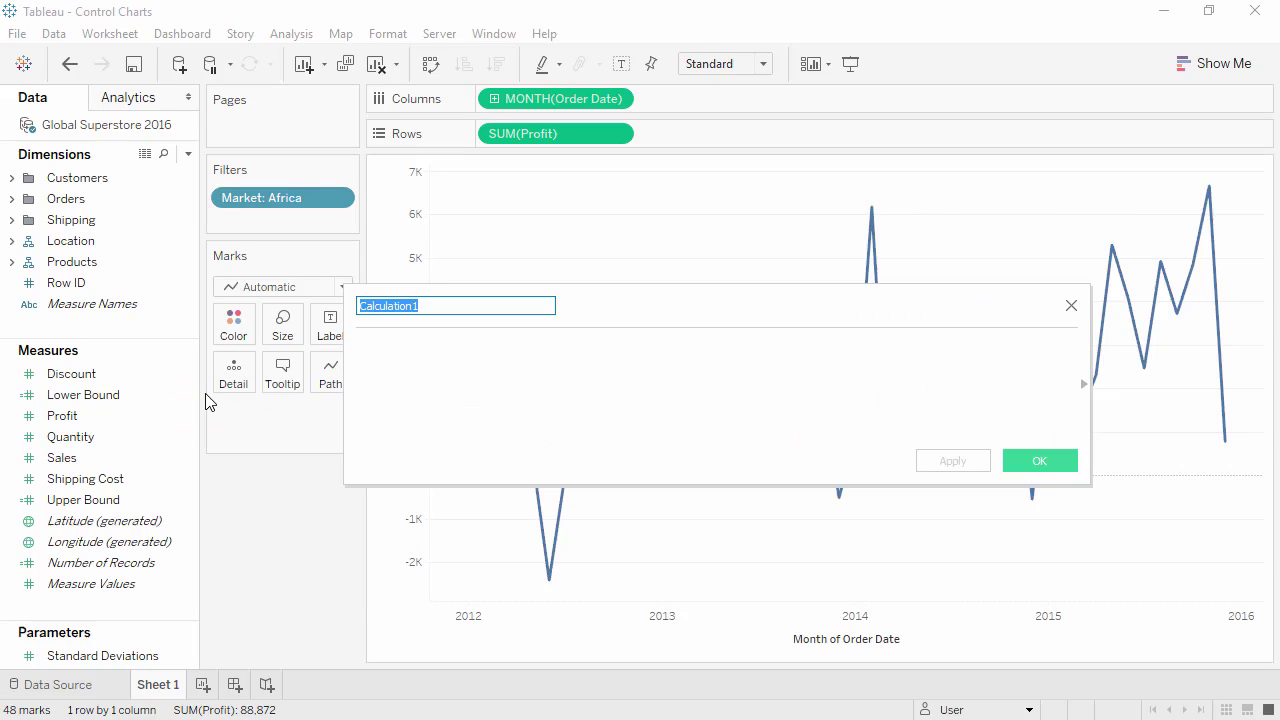
{"action": "type", "text": "Outliers"}
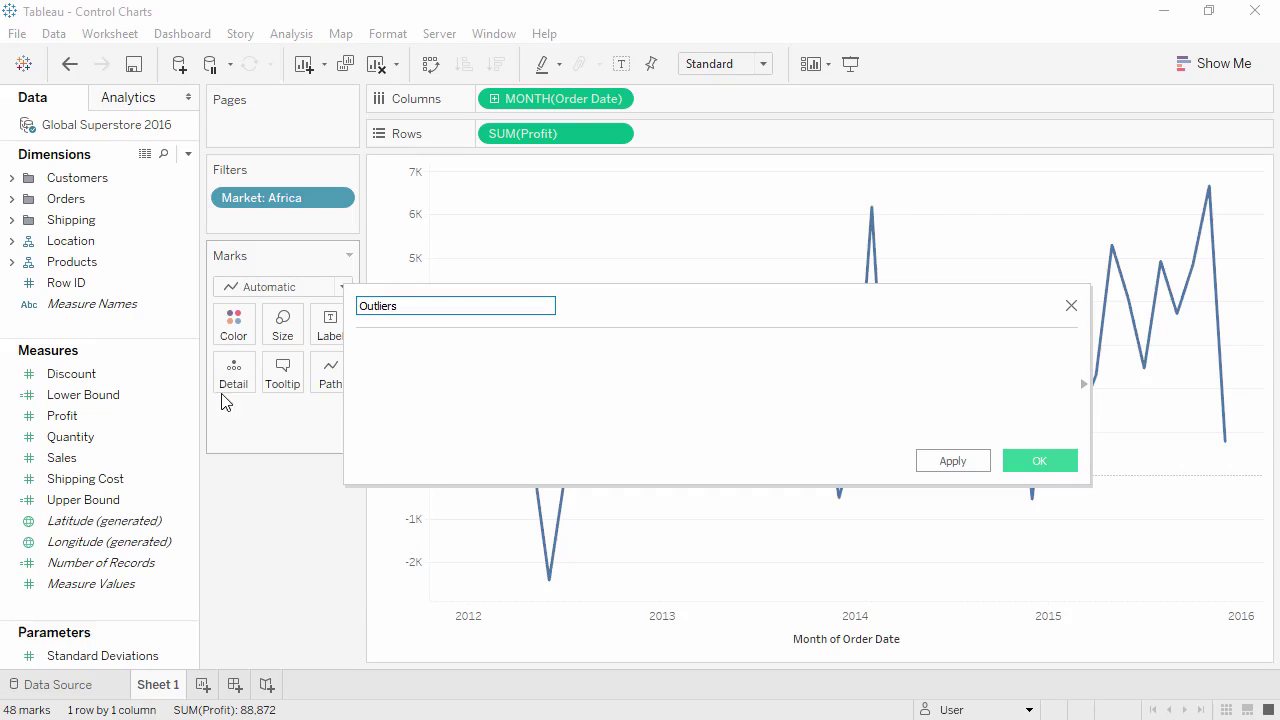
{"action": "left_click", "coordinate": [385, 384]}
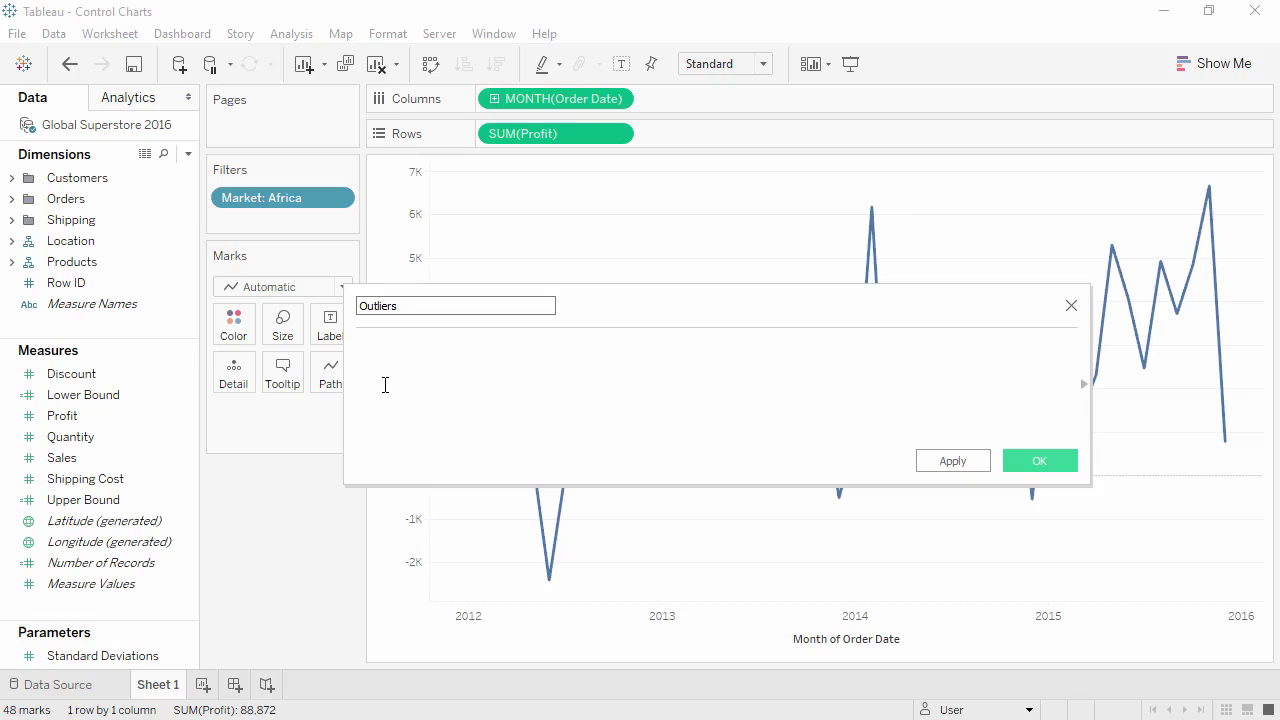
{"action": "type", "text": "SUM([Profit]) < [Lower Bound] OR SUM([Profit]) > [Upper Bound]"}
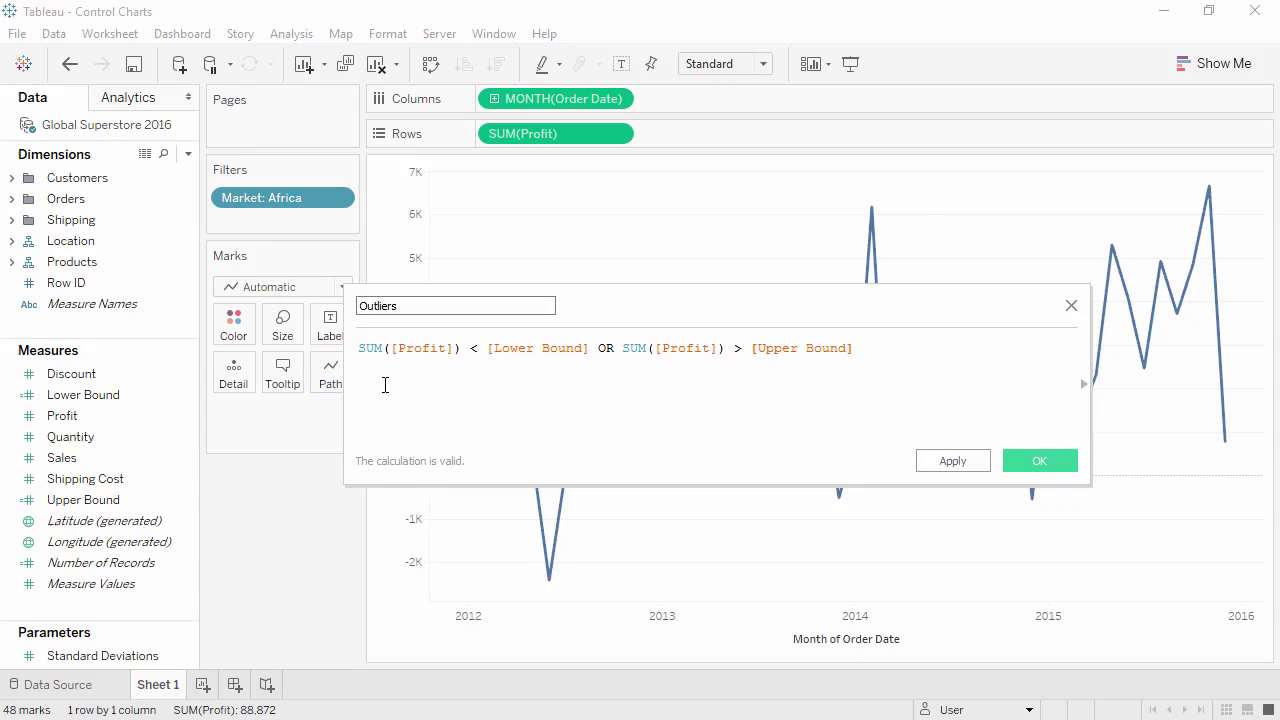
{"action": "left_click", "coordinate": [1045, 464]}
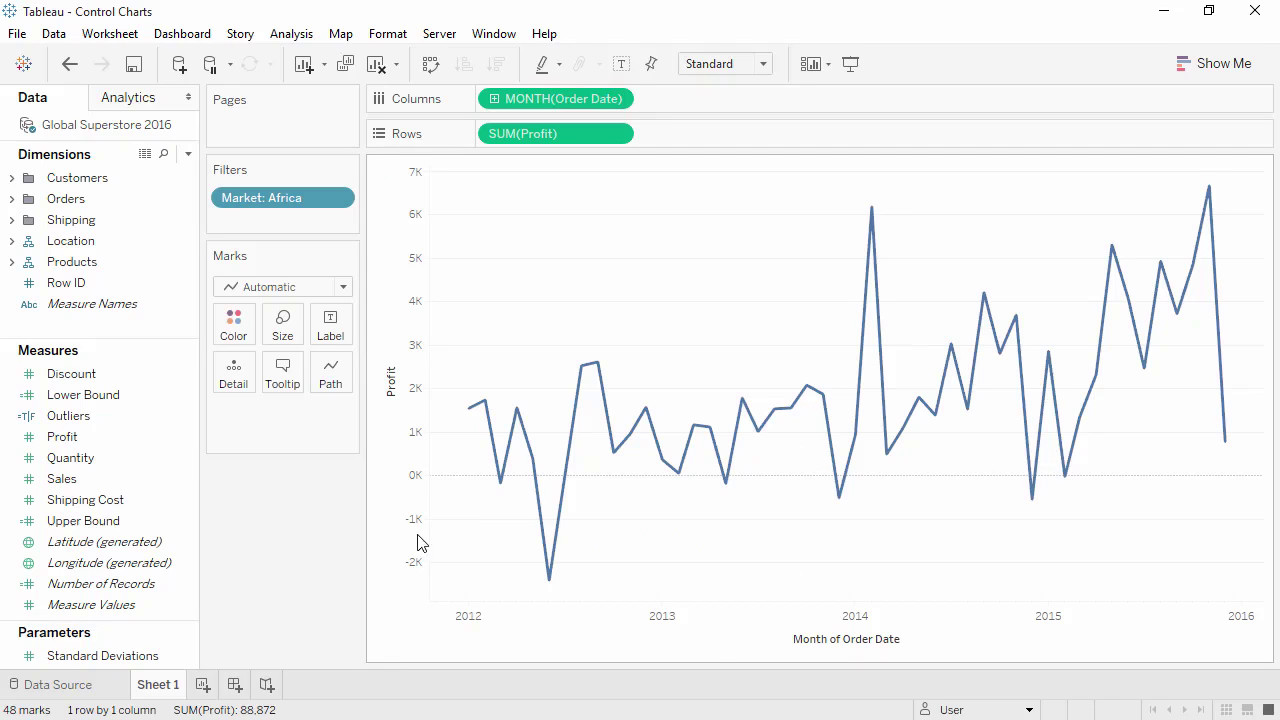
Add Measure Values to Rows and remove Discount, Number of Records and Quantity, keeping only the bounds.
{"action": "left_click_drag", "start_coordinate": [105, 604], "coordinate": [695, 135]}
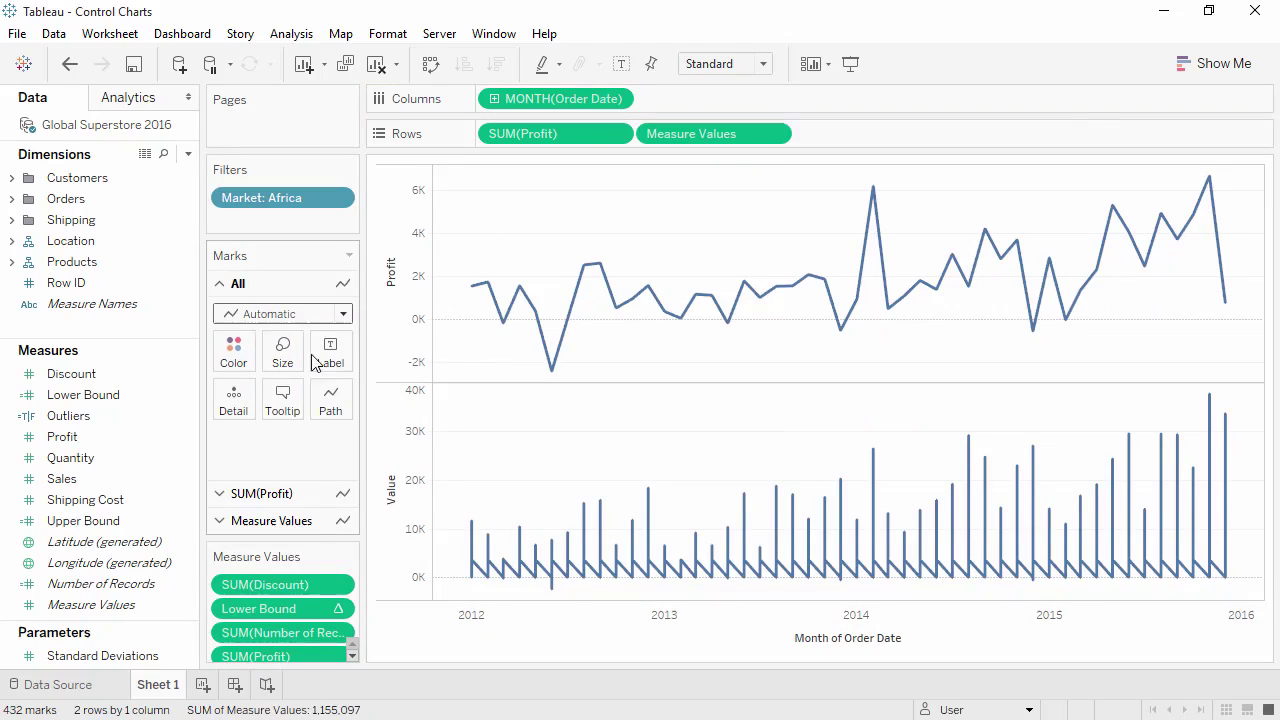
{"action": "left_click_drag", "start_coordinate": [281, 597], "coordinate": [185, 525]}
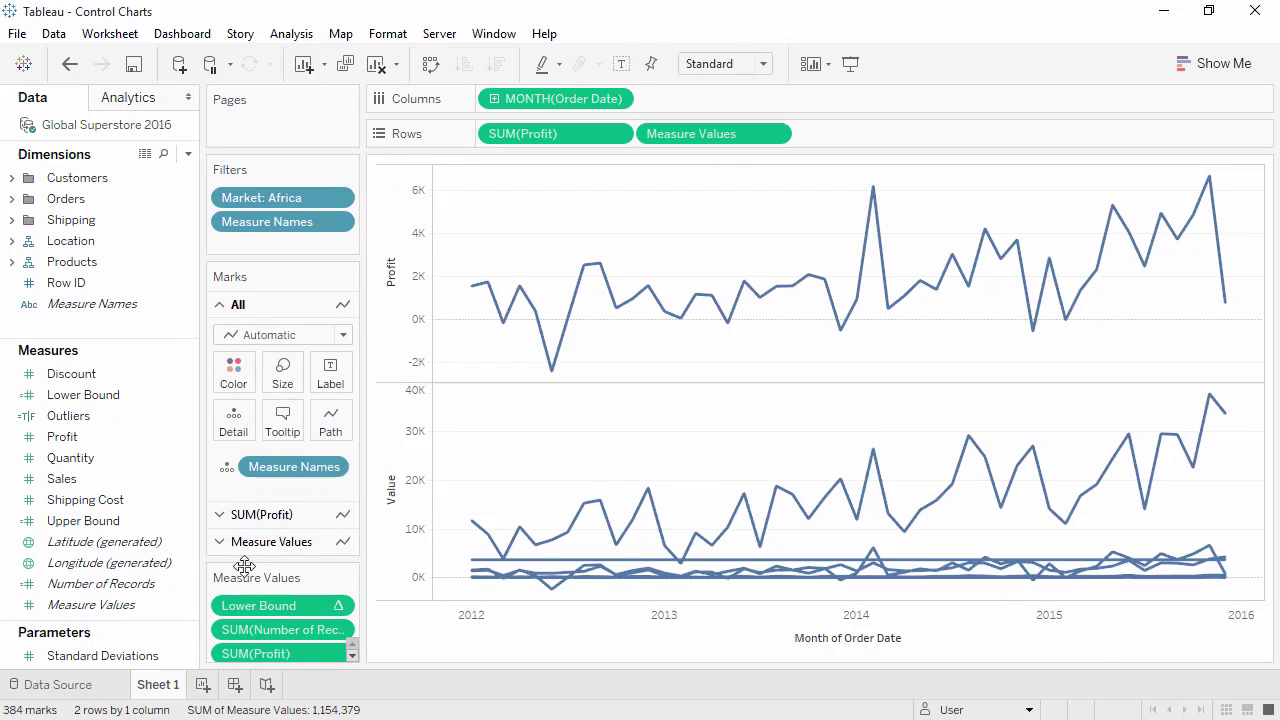
{"action": "left_click_drag", "start_coordinate": [280, 629], "coordinate": [150, 505]}
{"action": "left_click_drag", "start_coordinate": [264, 630], "coordinate": [130, 507]}
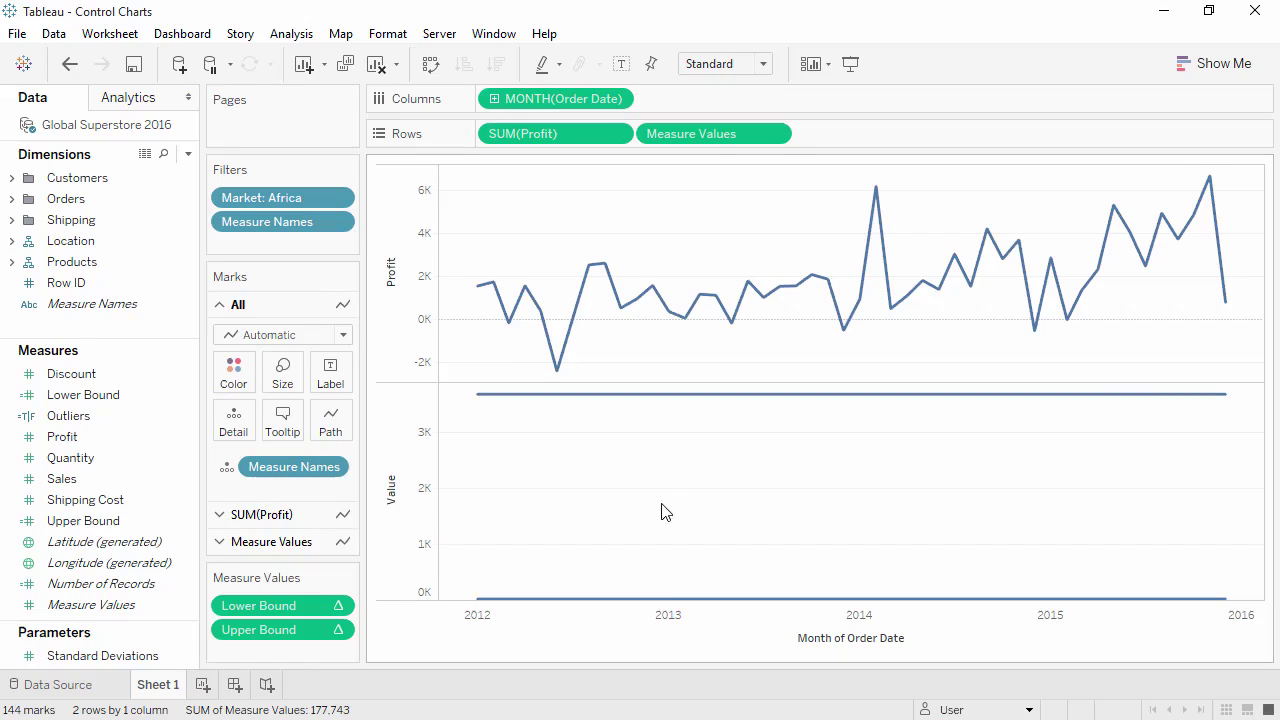
Make Measure Values a dual axis, synchronize it with Profit, and hide the right axis header.
{"action": "right_click", "coordinate": [727, 141]}
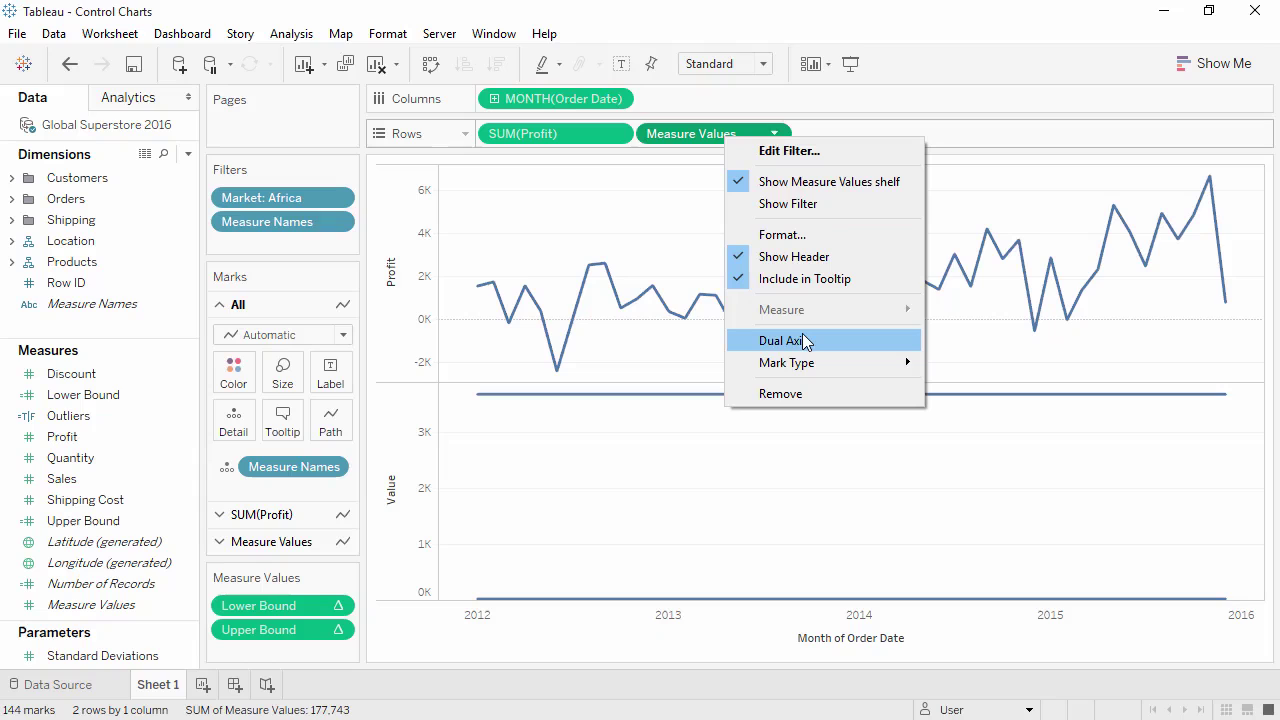
{"action": "left_click", "coordinate": [806, 341]}
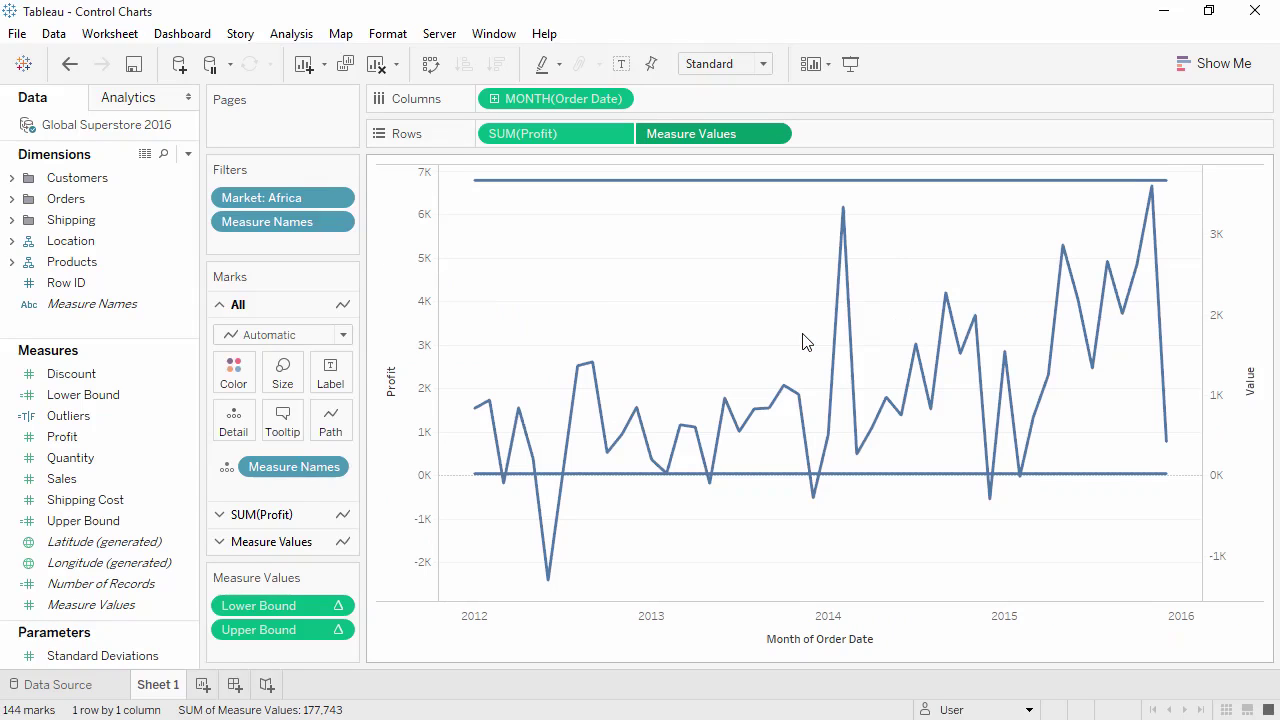
{"action": "right_click", "coordinate": [1221, 291]}
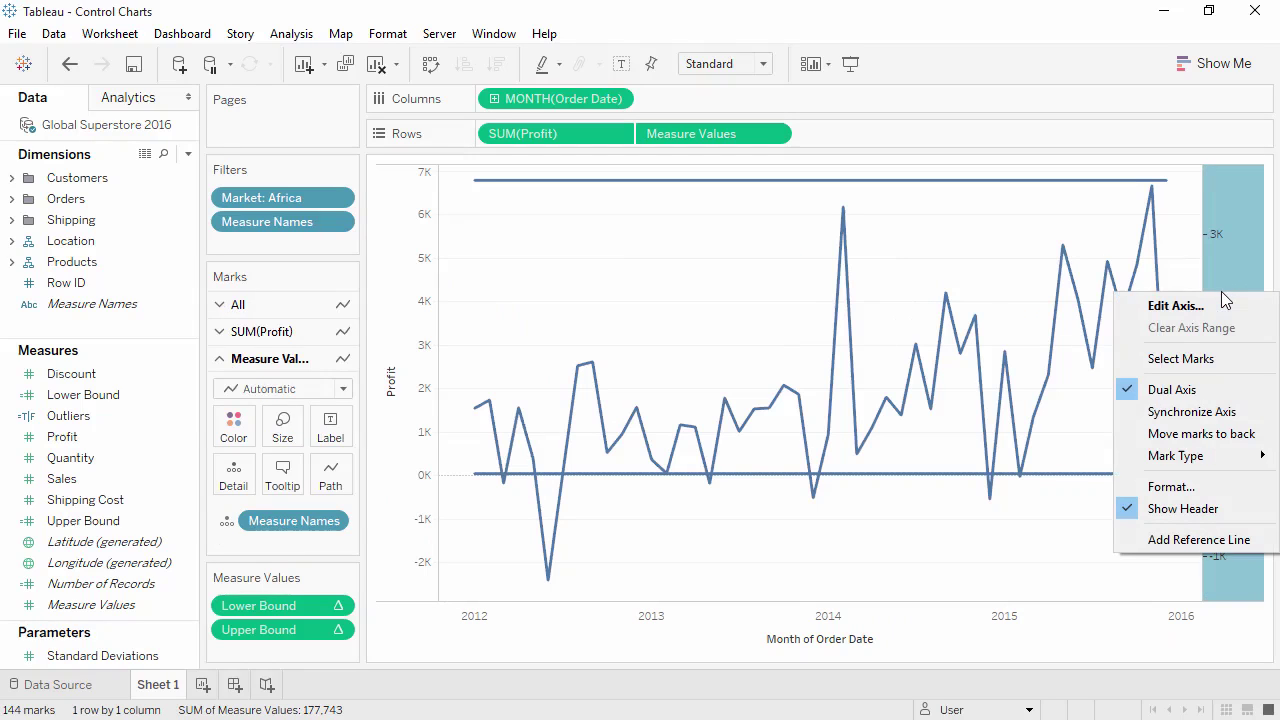
{"action": "left_click", "coordinate": [1229, 412]}
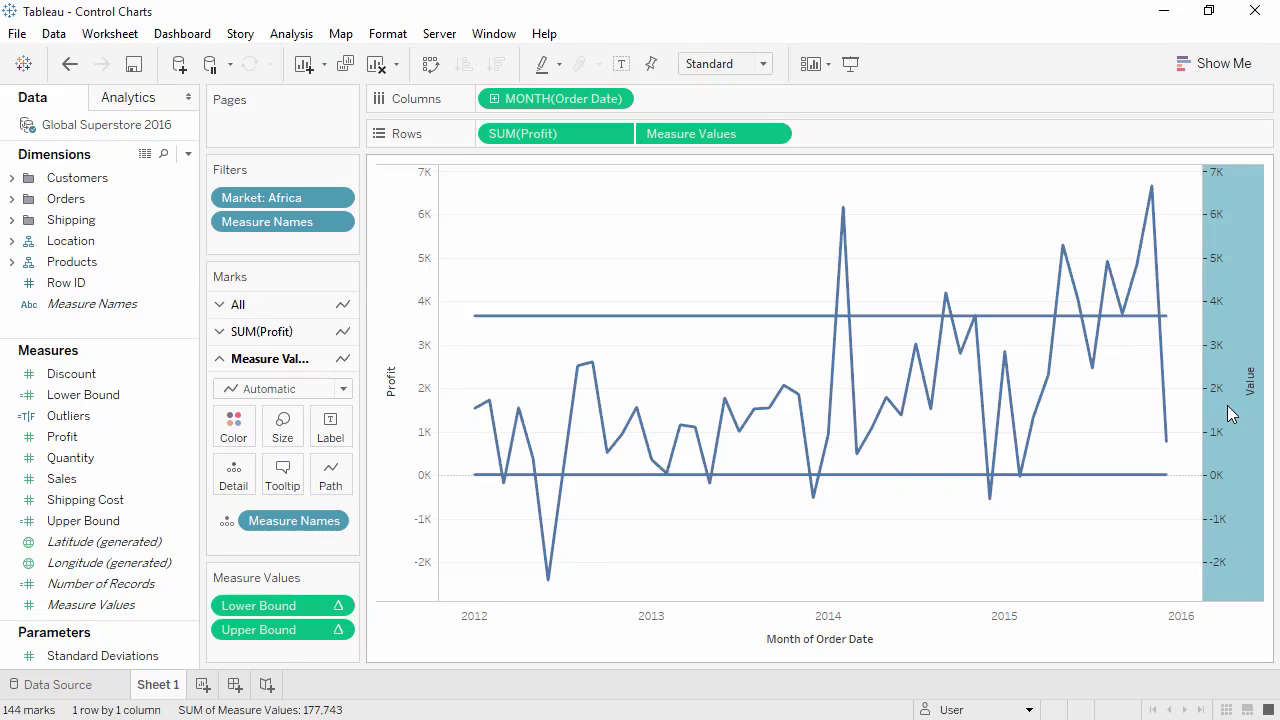
{"action": "right_click", "coordinate": [1229, 413]}
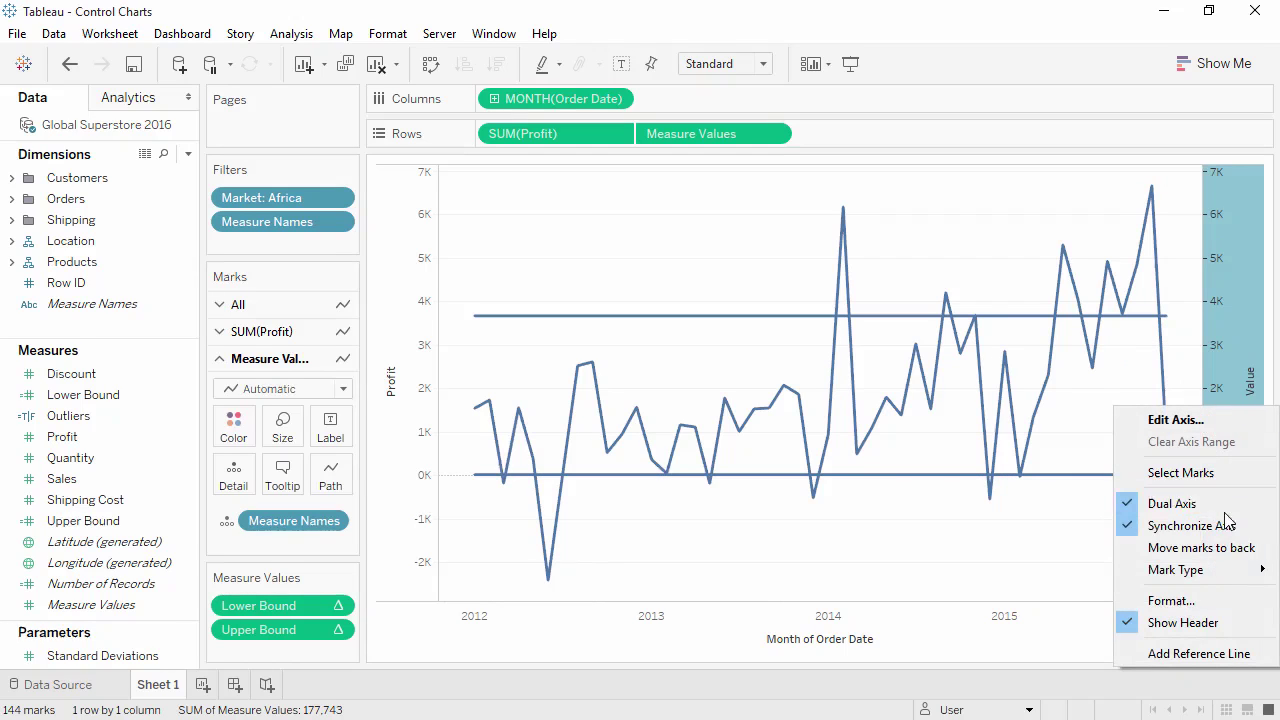
{"action": "left_click", "coordinate": [1229, 622]}
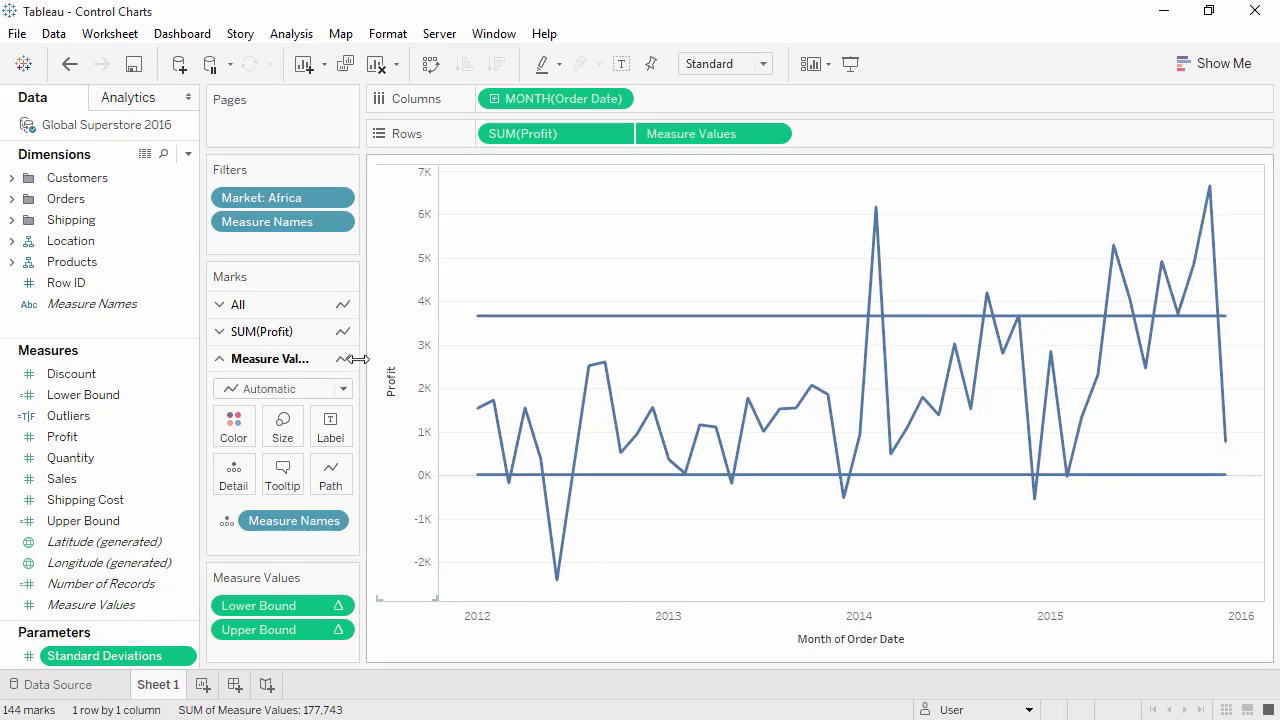
Colour the SUM(Profit) line by Outliers and show the Standard Deviations parameter control.
{"action": "left_click", "coordinate": [308, 333]}
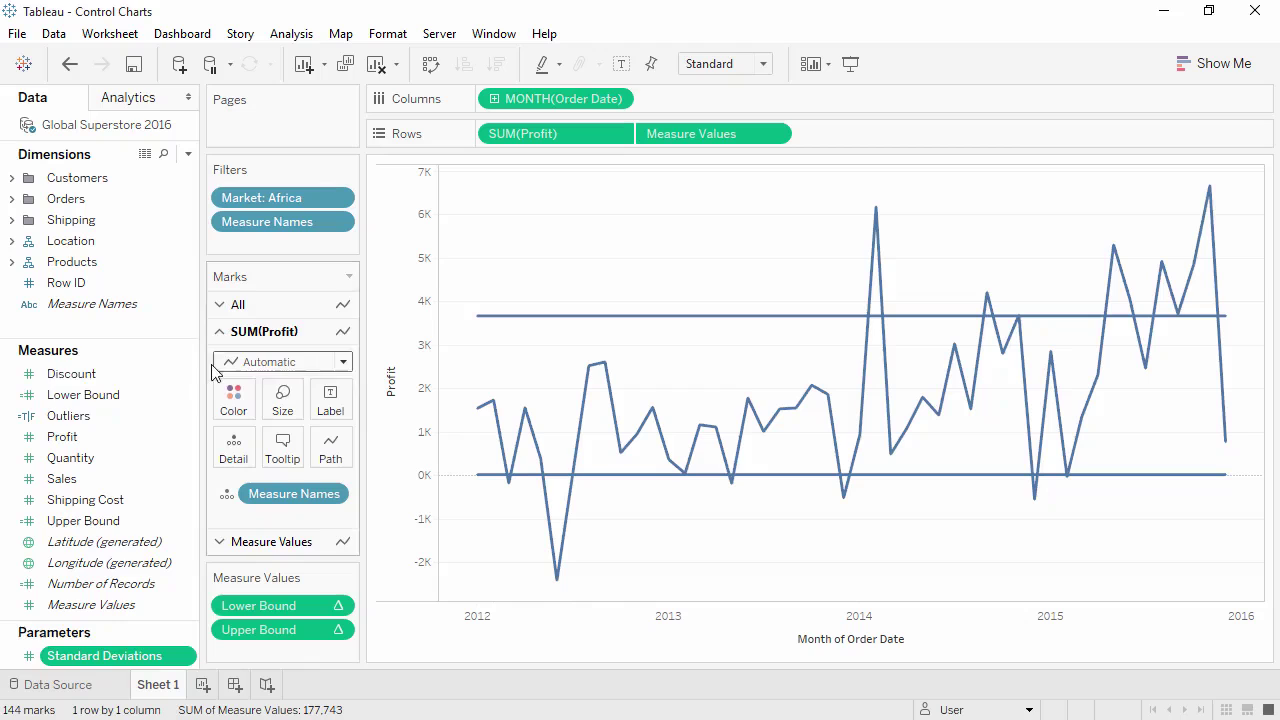
{"action": "left_click_drag", "start_coordinate": [118, 414], "coordinate": [228, 410]}
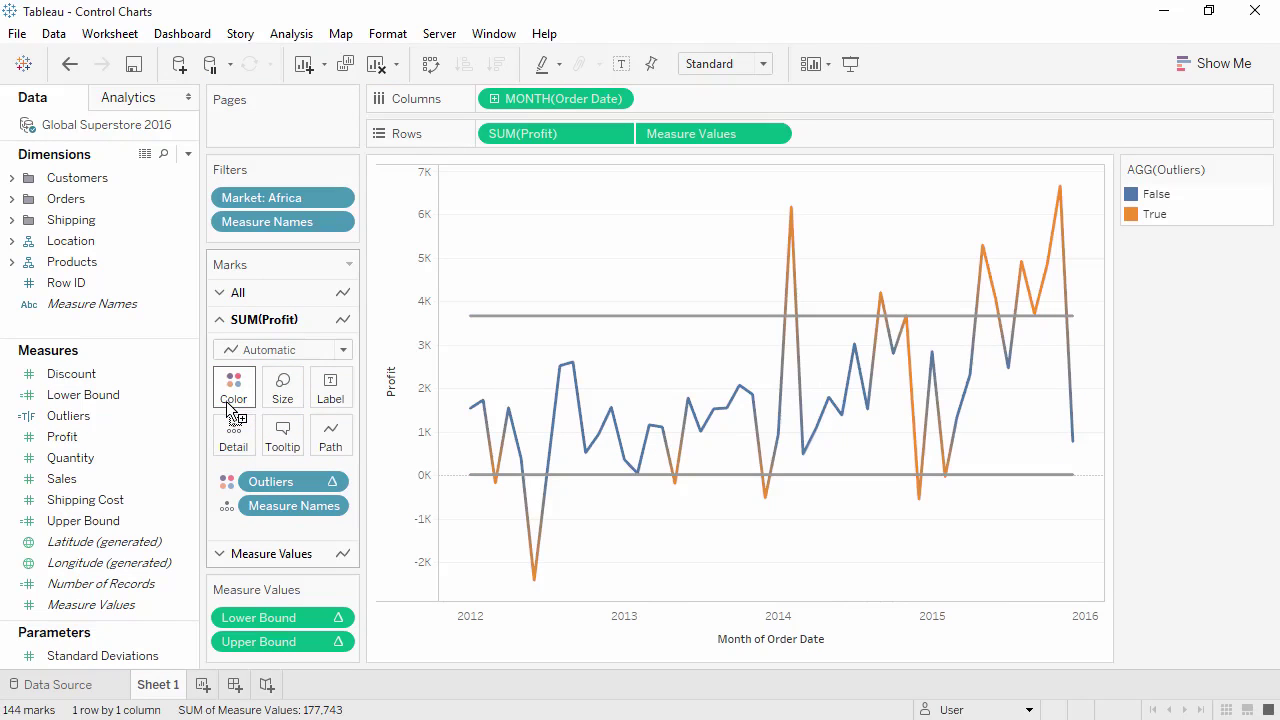
{"action": "right_click", "coordinate": [124, 662]}
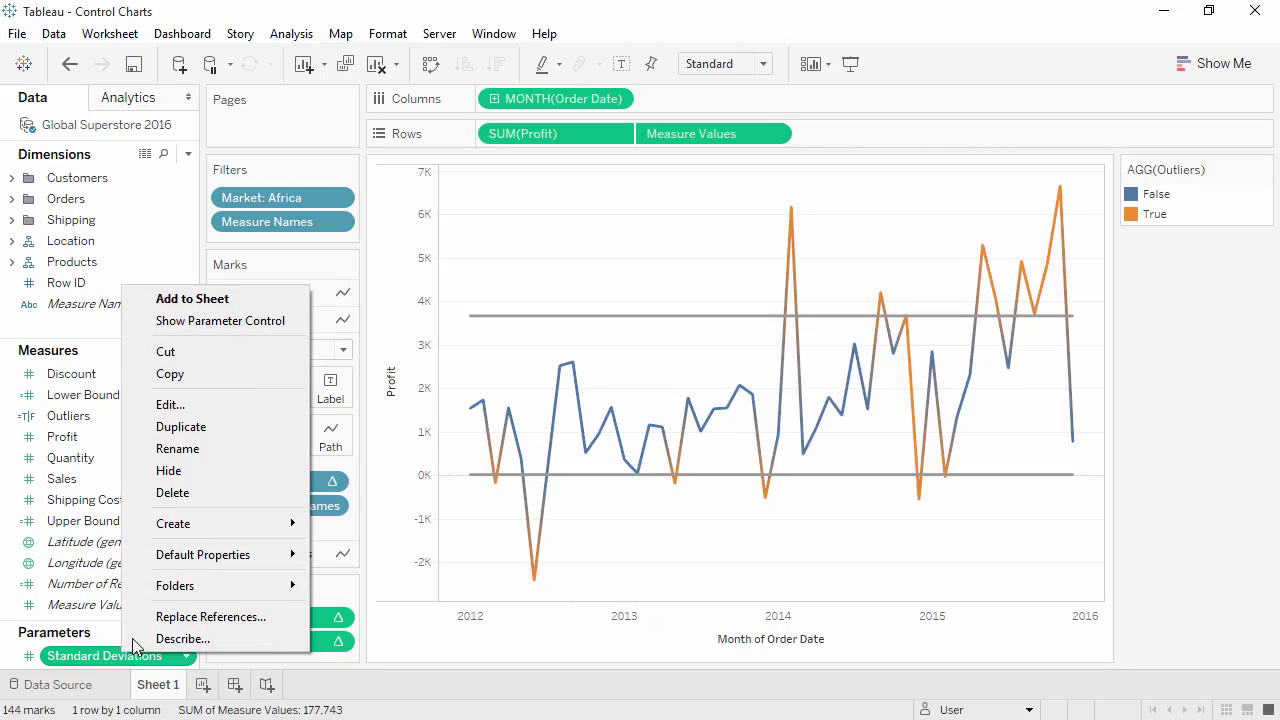
{"action": "left_click", "coordinate": [236, 324]}
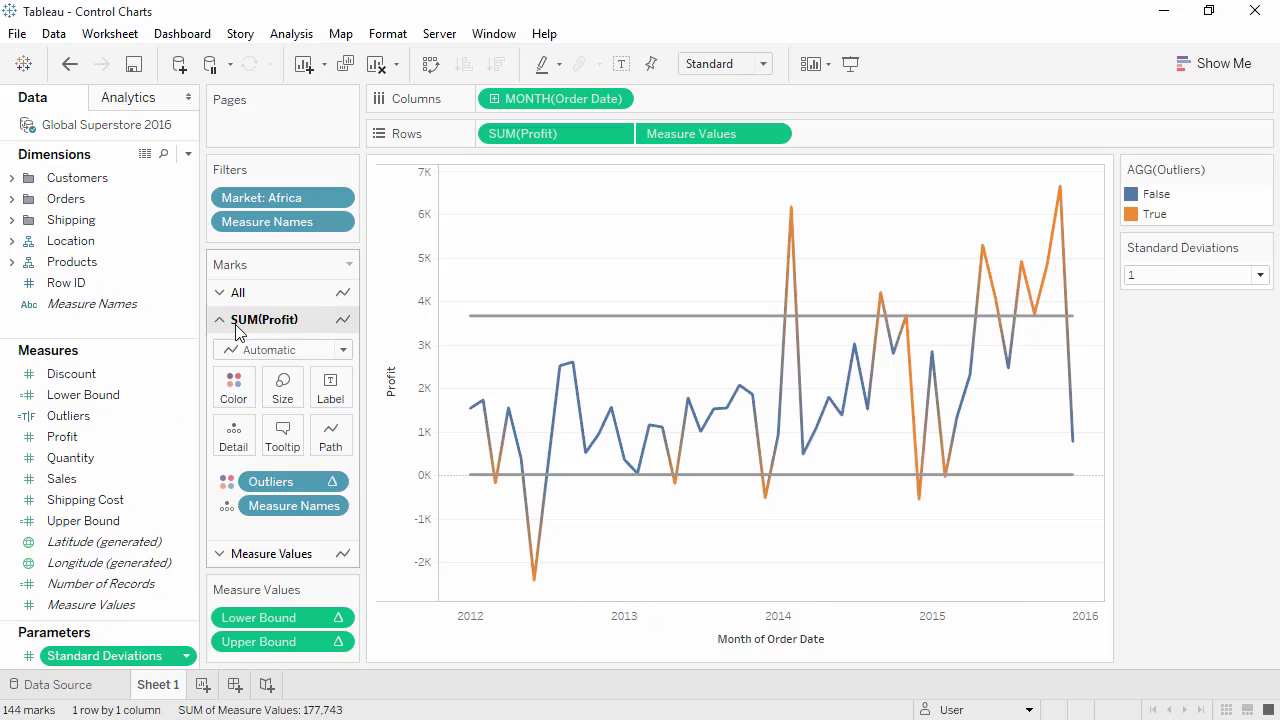
Edit the Outliers colours so False is grey and True is red.
{"action": "left_click", "coordinate": [233, 387]}
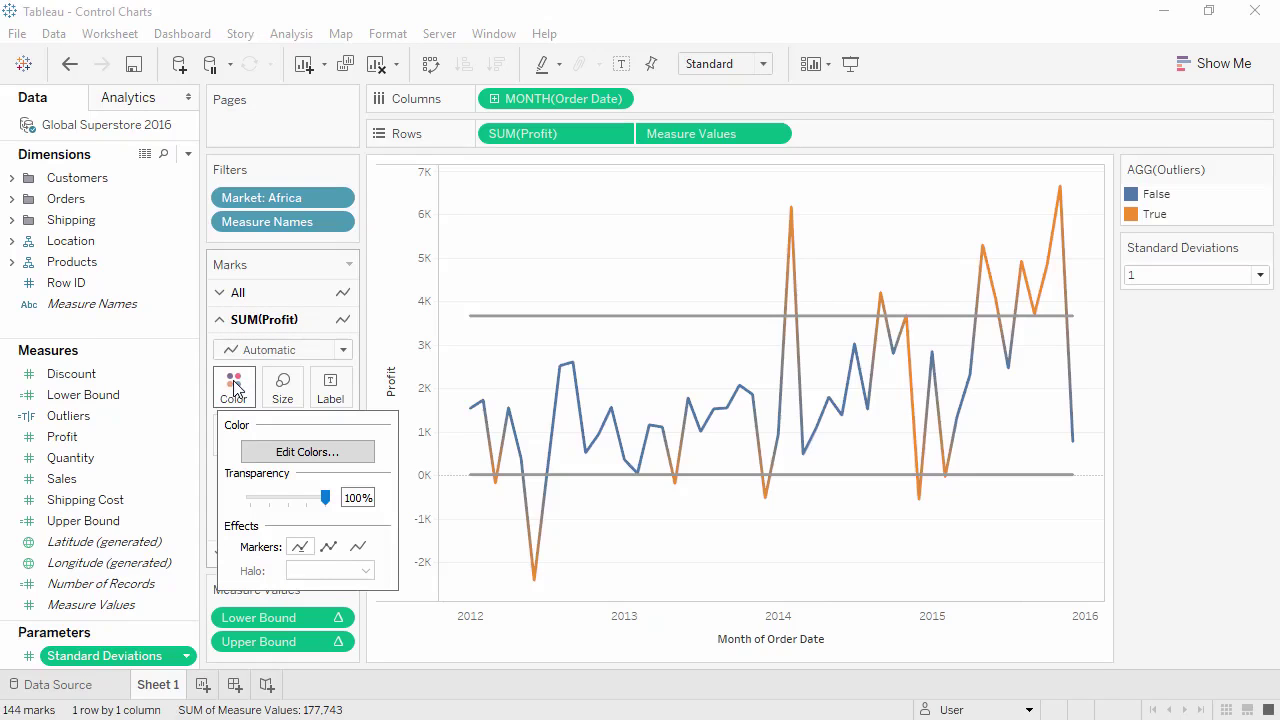
{"action": "left_click", "coordinate": [275, 458]}
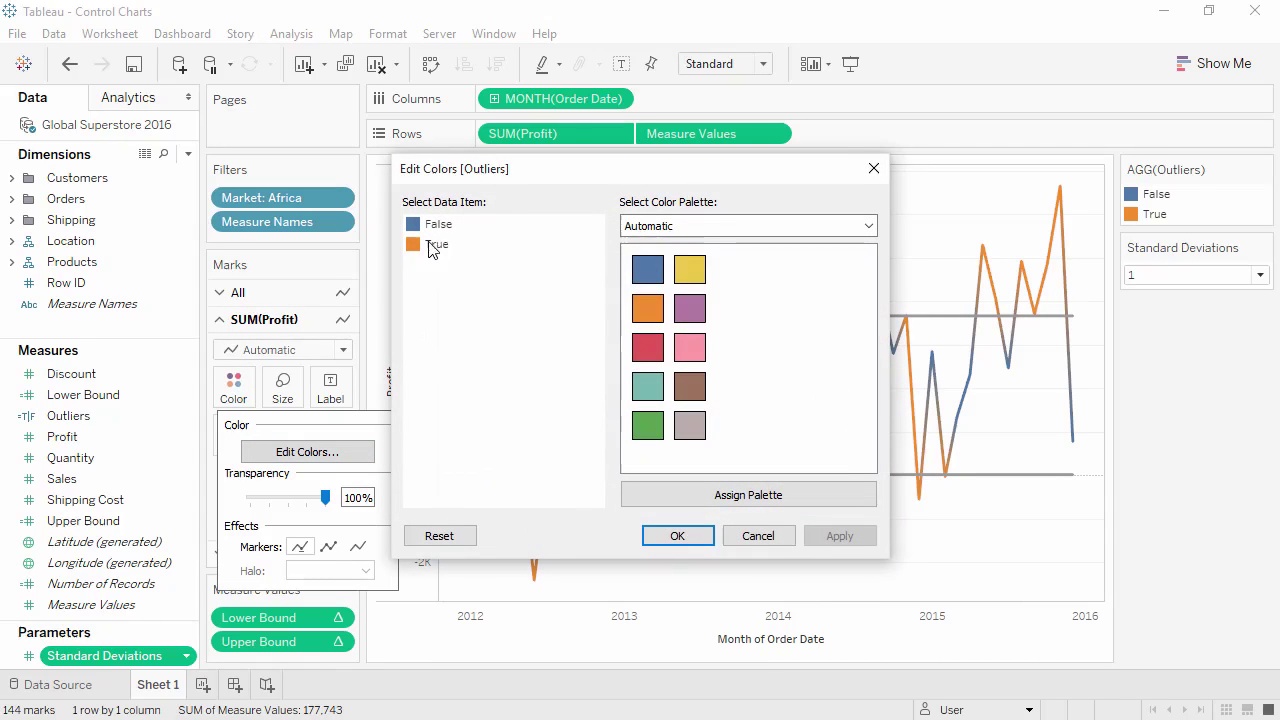
{"action": "left_click", "coordinate": [690, 428]}
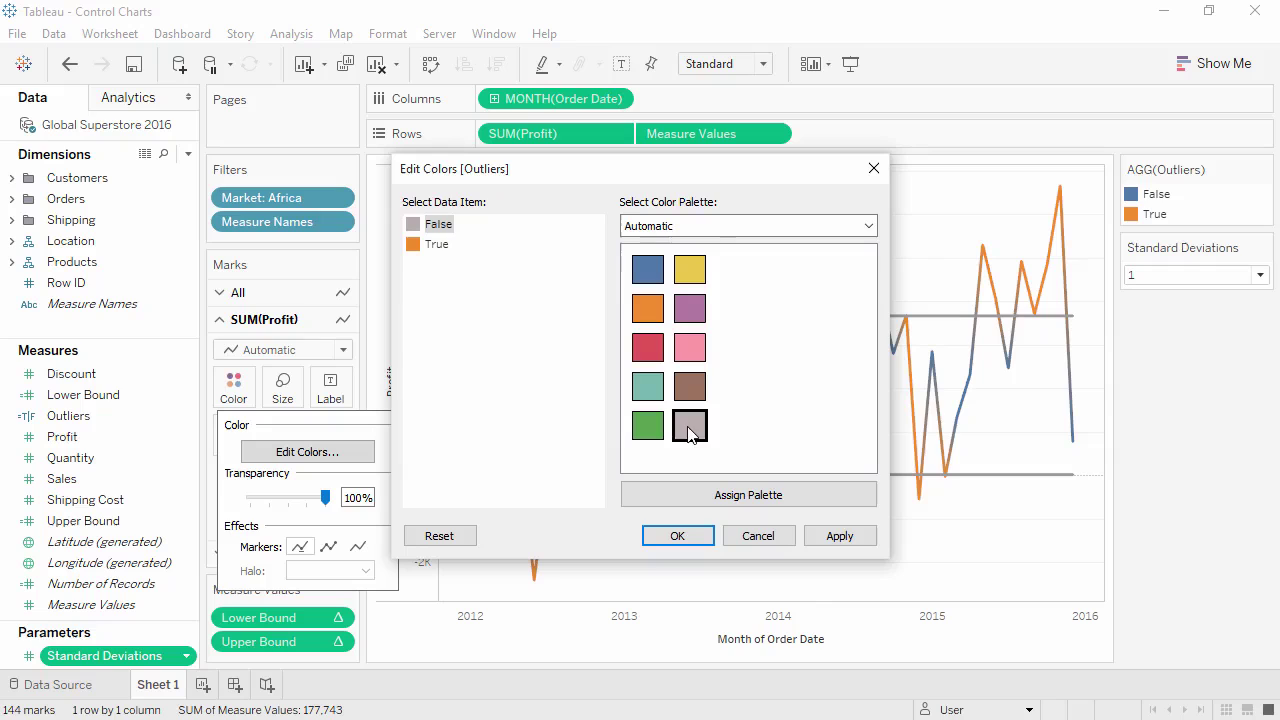
{"action": "left_click", "coordinate": [437, 244]}
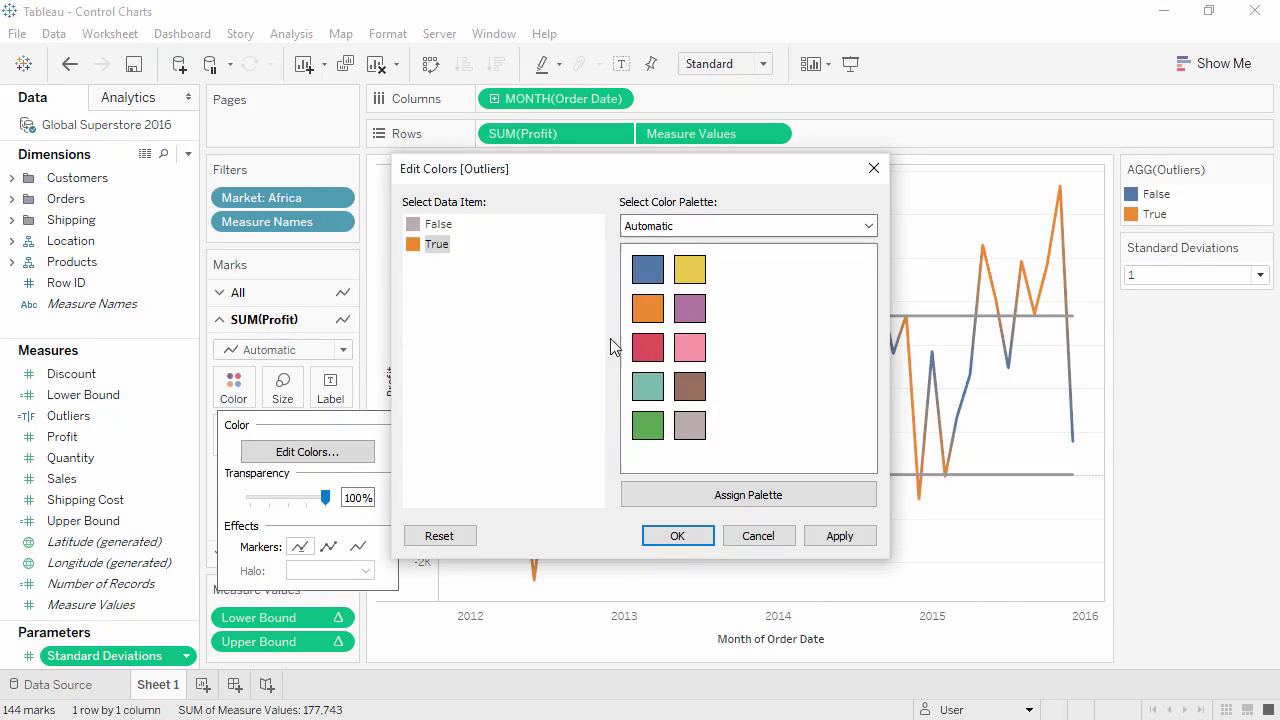
{"action": "left_click", "coordinate": [648, 368]}
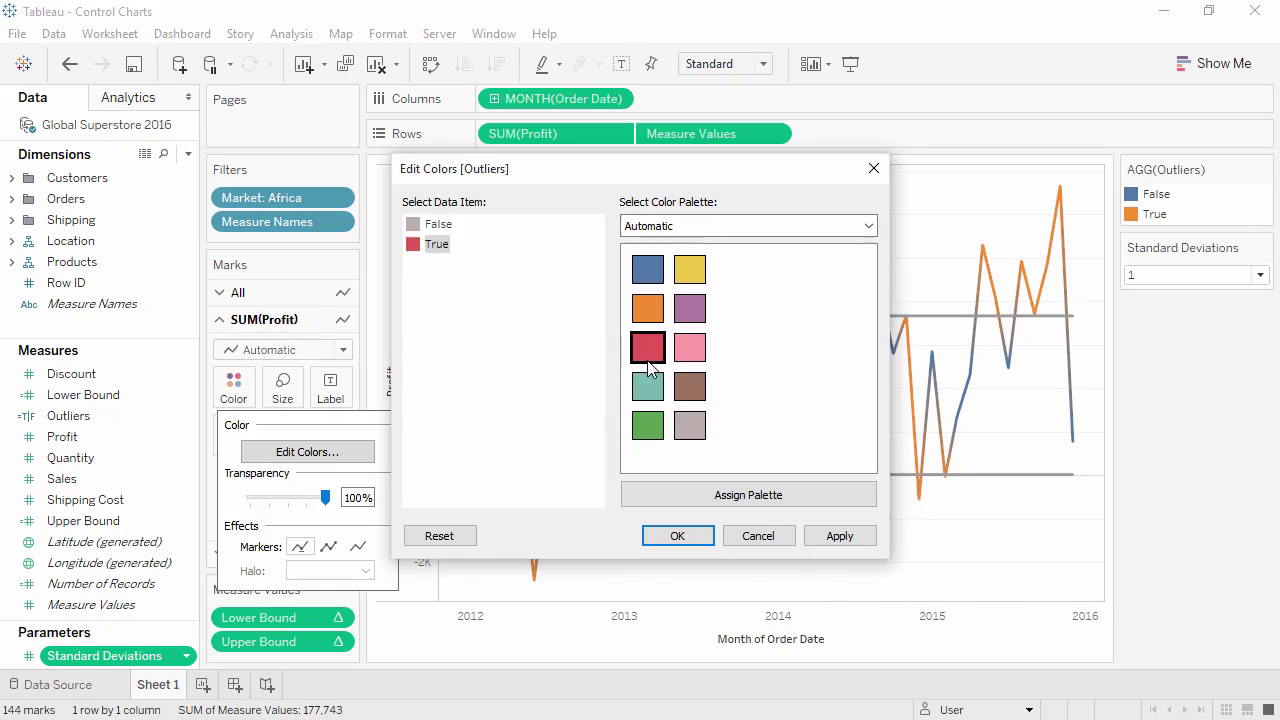
{"action": "left_click", "coordinate": [676, 535]}
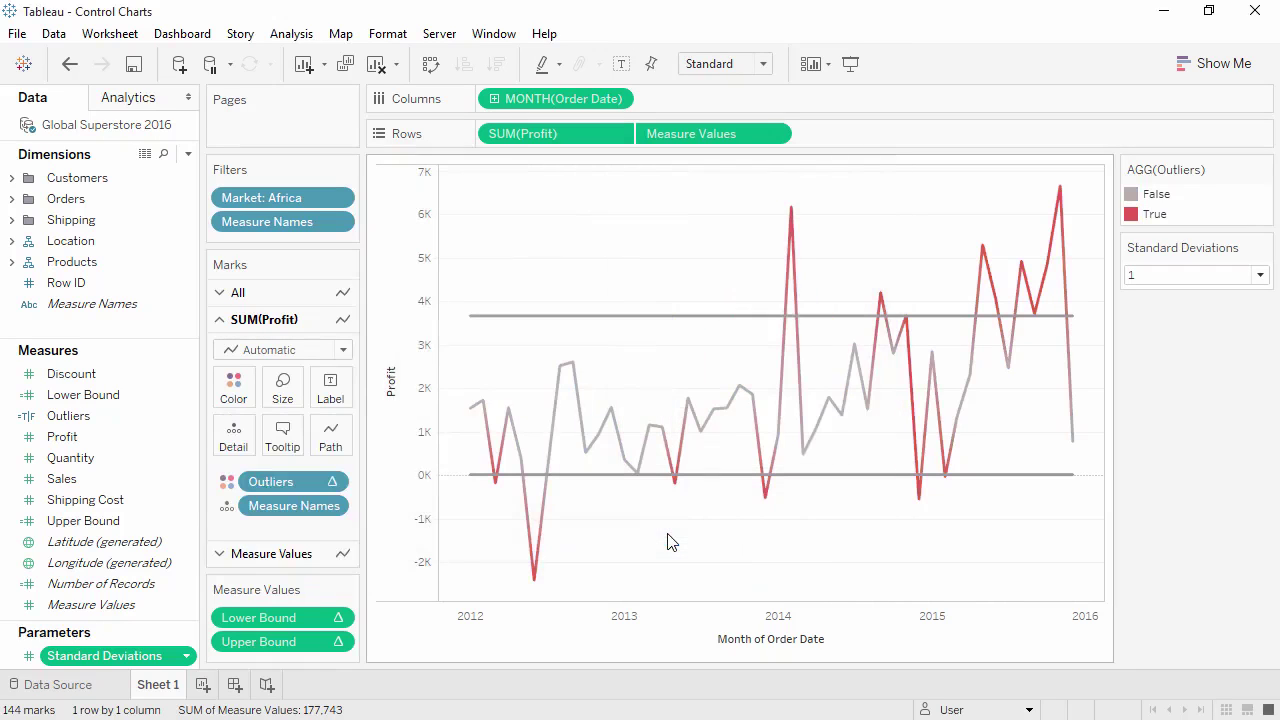
{"action": "left_click", "coordinate": [232, 388]}
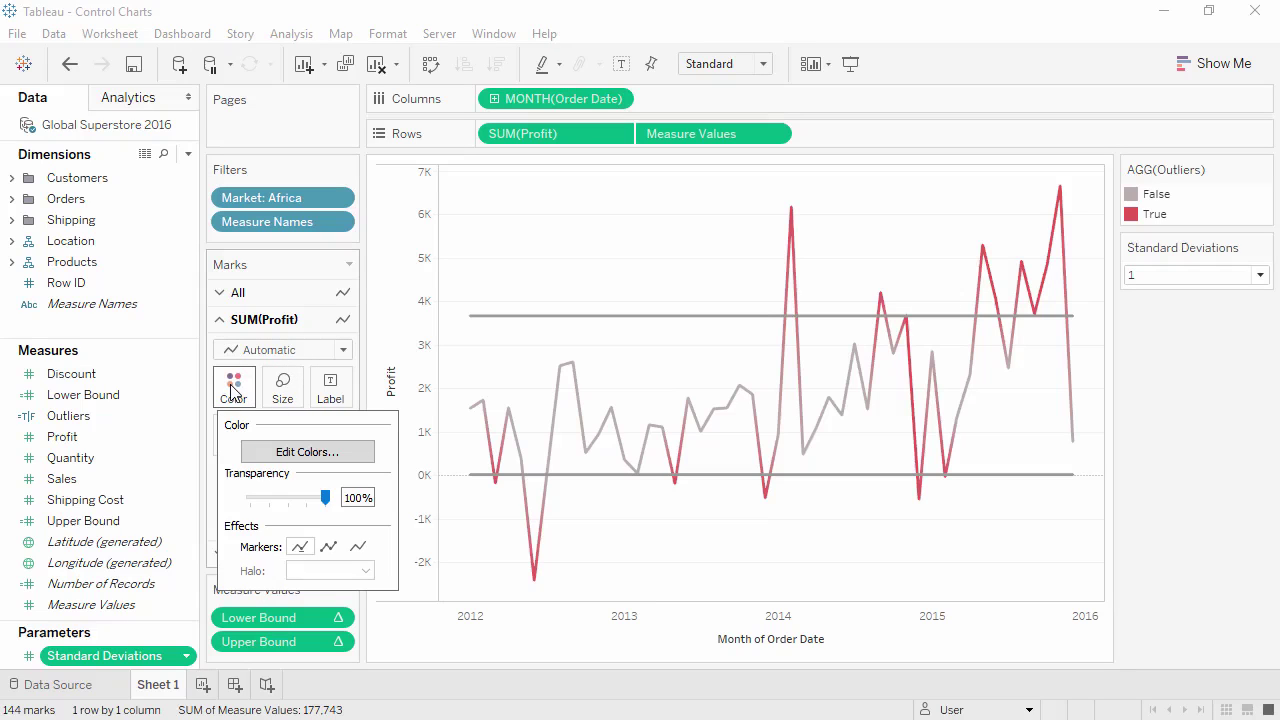
Show markers on all points of the profit line and set Standard Deviations to 2.
{"action": "left_click", "coordinate": [338, 549]}
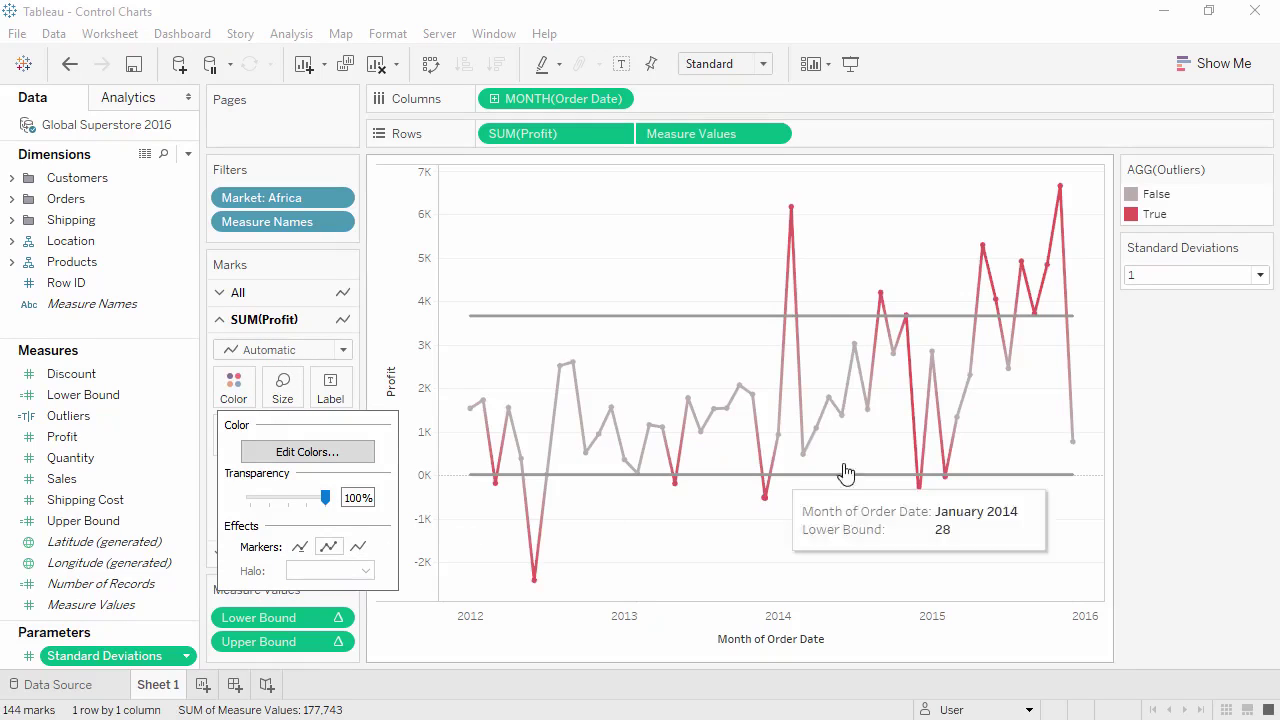
{"action": "left_click", "coordinate": [1145, 405]}
{"action": "left_click", "coordinate": [1259, 276]}
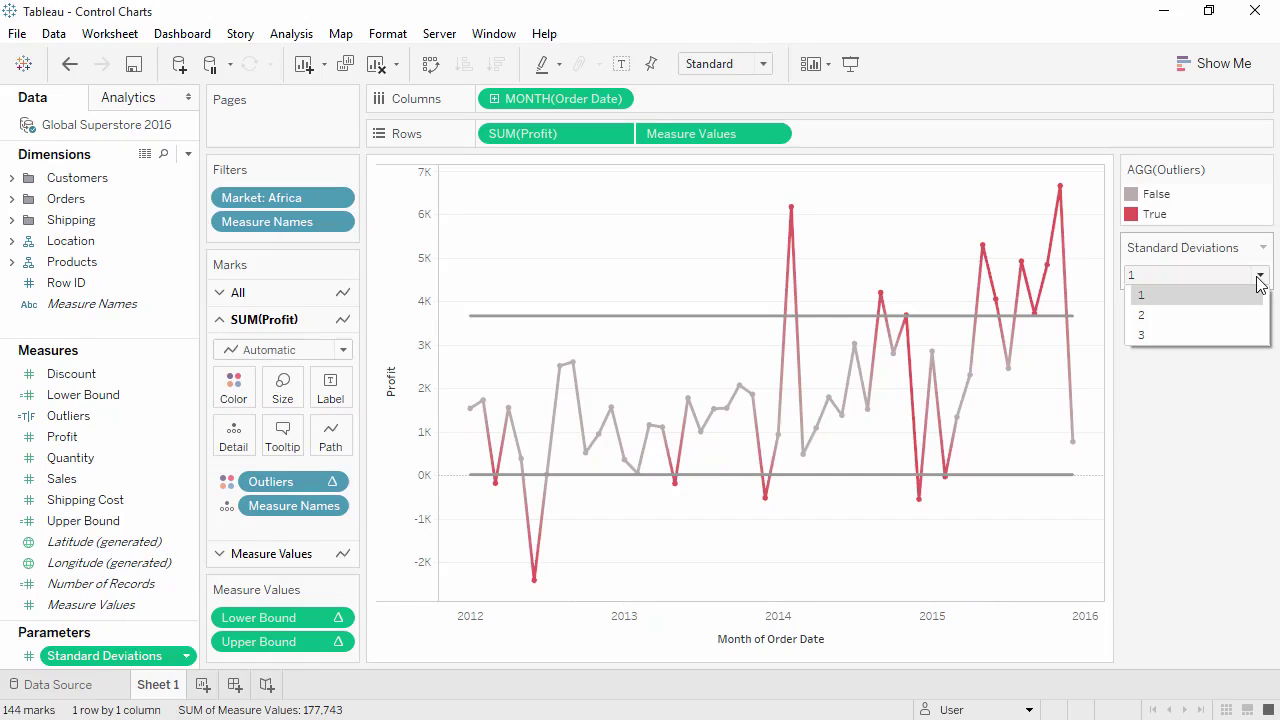
{"action": "left_click", "coordinate": [1243, 314]}
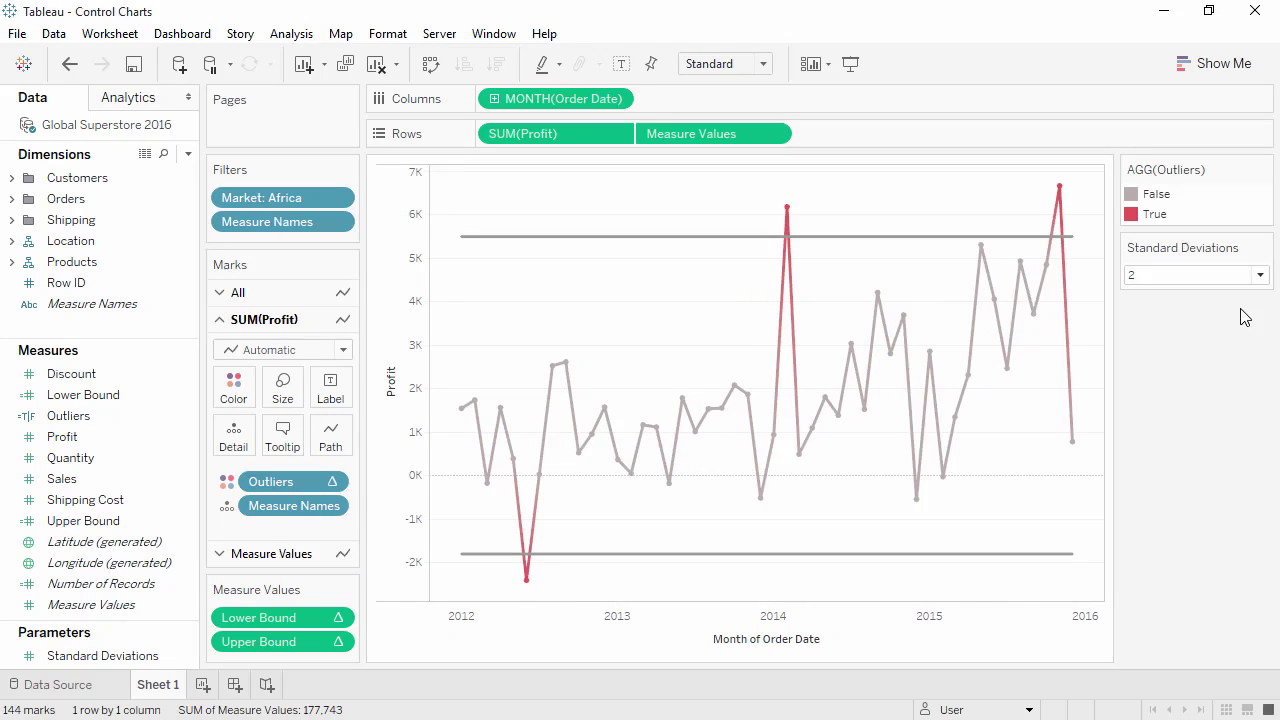